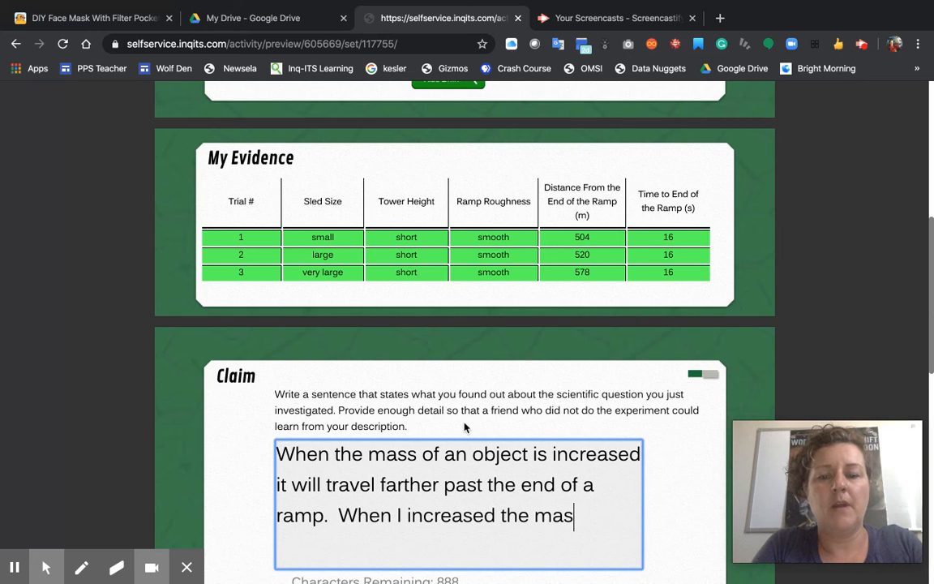
# Finish the Claim's second sentence with "of the the sled, the data shows that the distance from the the end of the ramp increased."
pyautogui.write('sel')
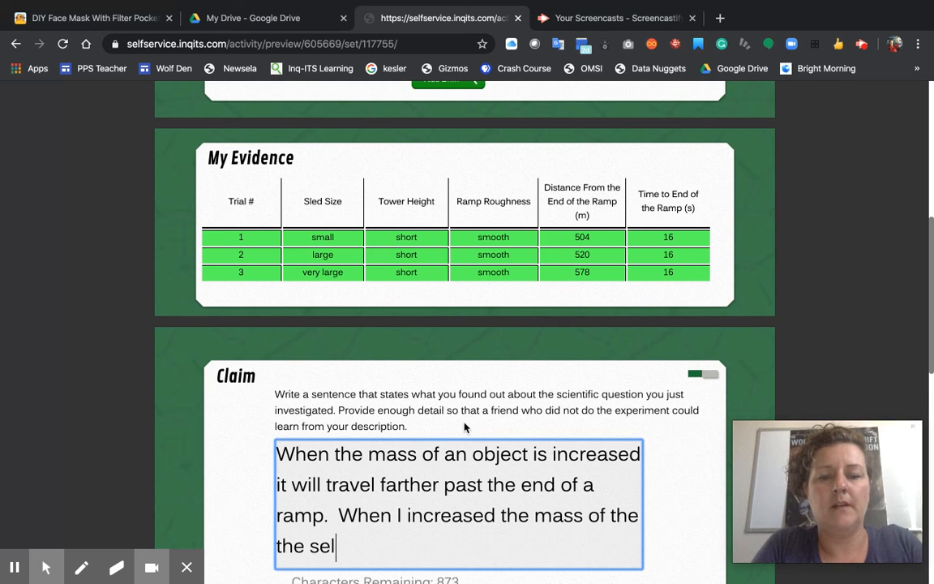
pyautogui.press('BackSpace')
pyautogui.press('BackSpace')
pyautogui.write('led, t')
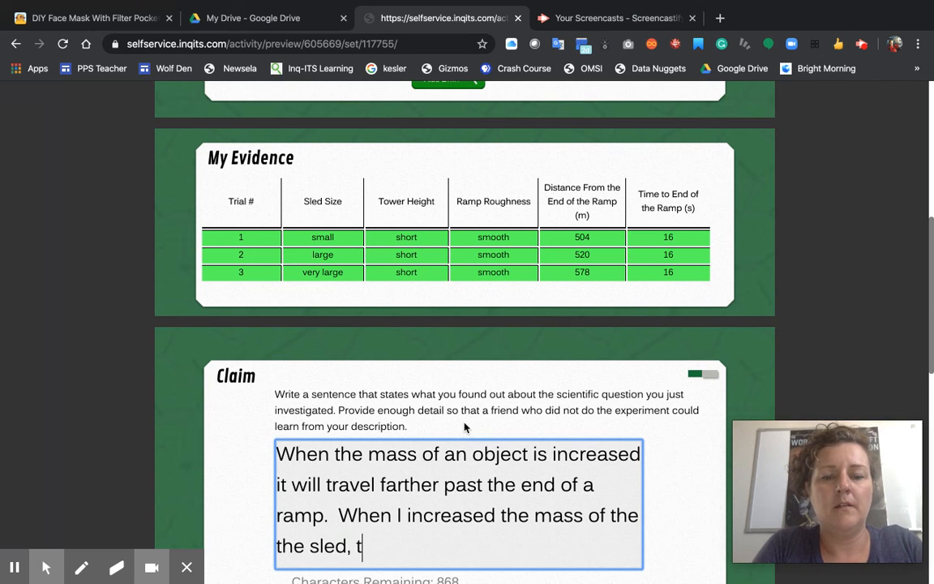
pyautogui.write('he data shows ')
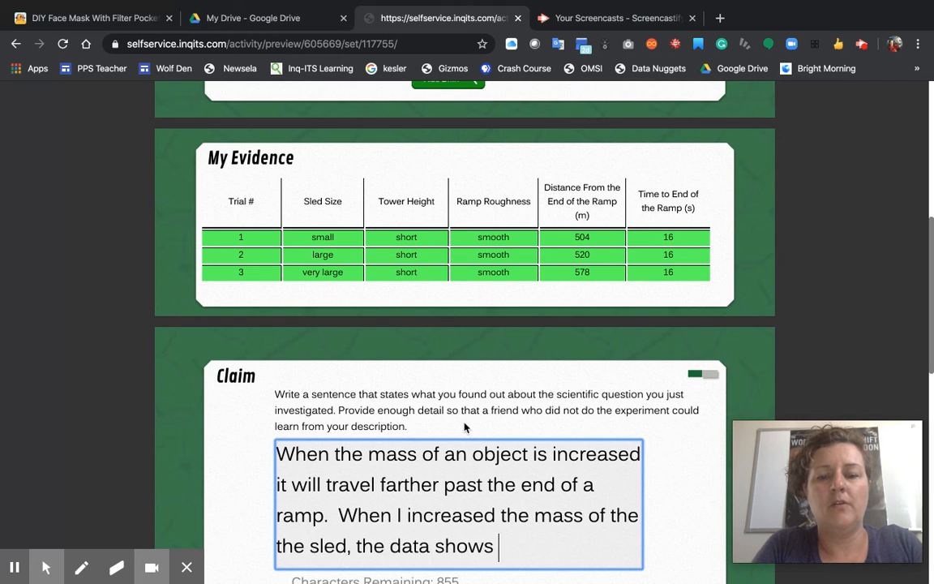
pyautogui.write('that the')
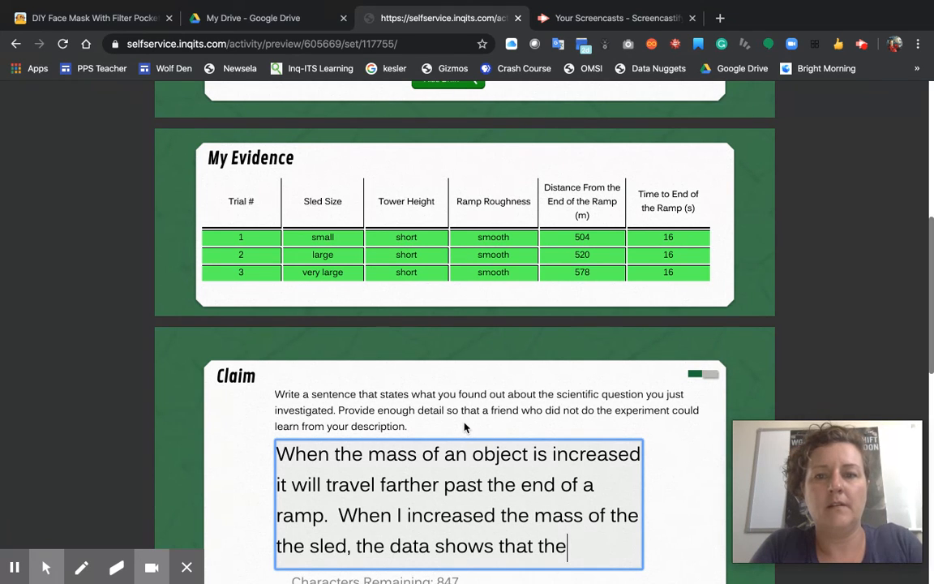
pyautogui.write(' distance from the en')
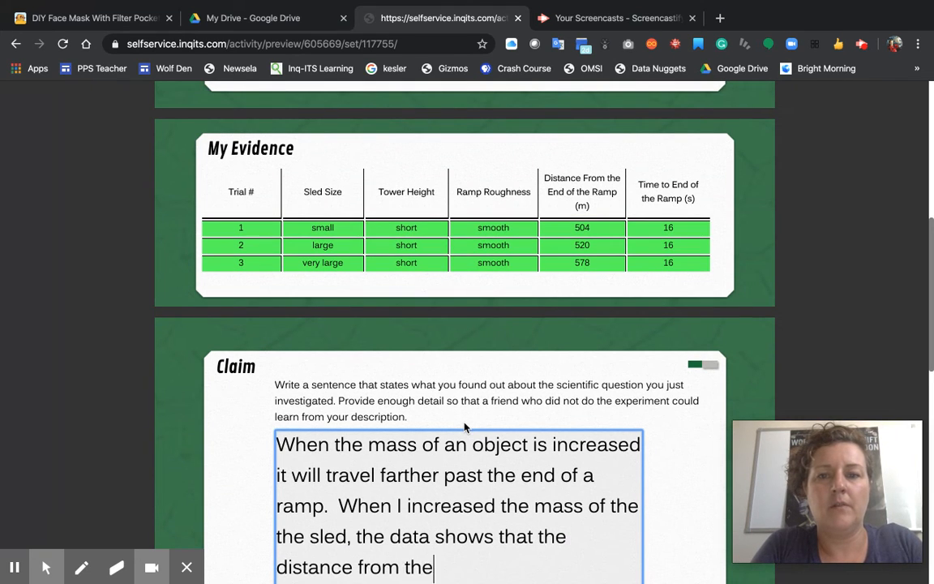
pyautogui.press('BackSpace')
pyautogui.press('BackSpace')
pyautogui.write('the e')
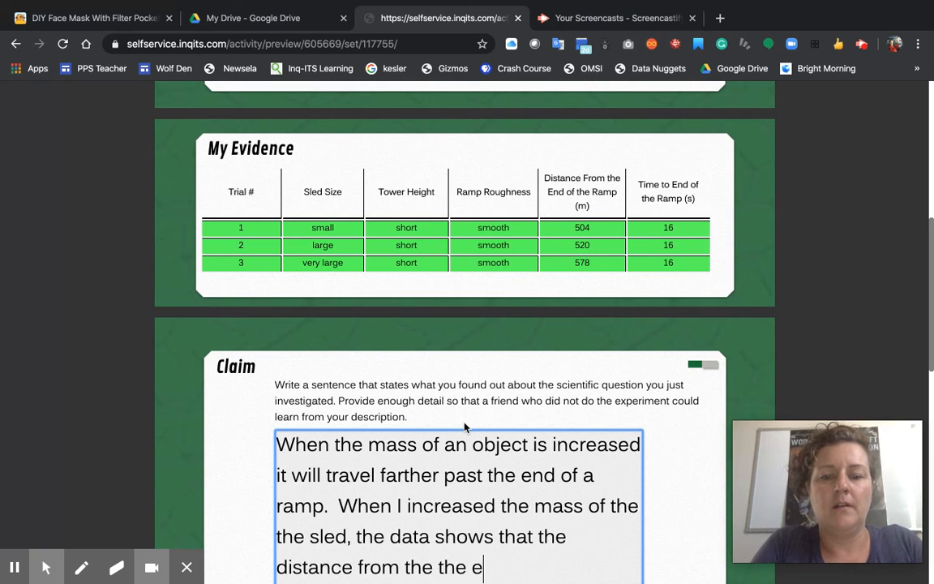
pyautogui.write('nd of the ramp ')
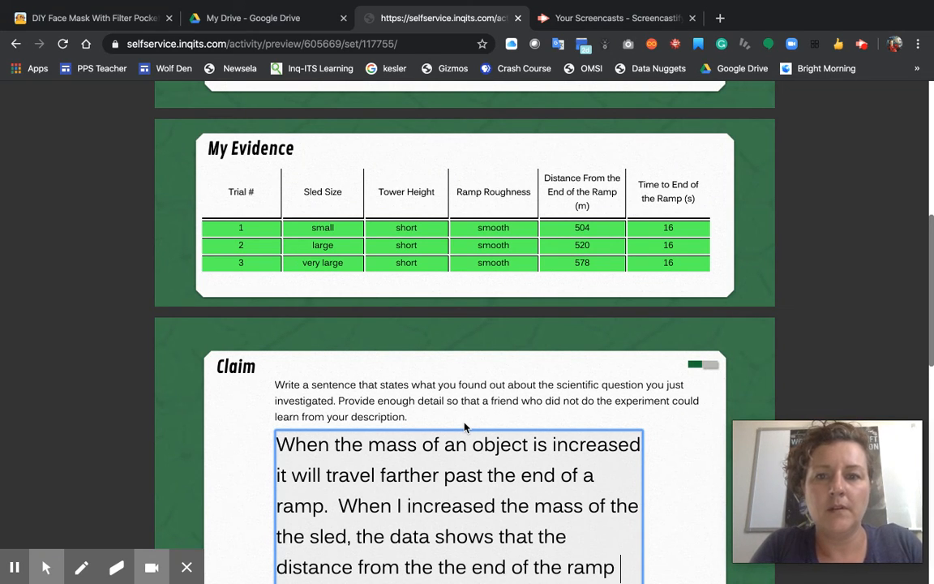
pyautogui.write('increased')
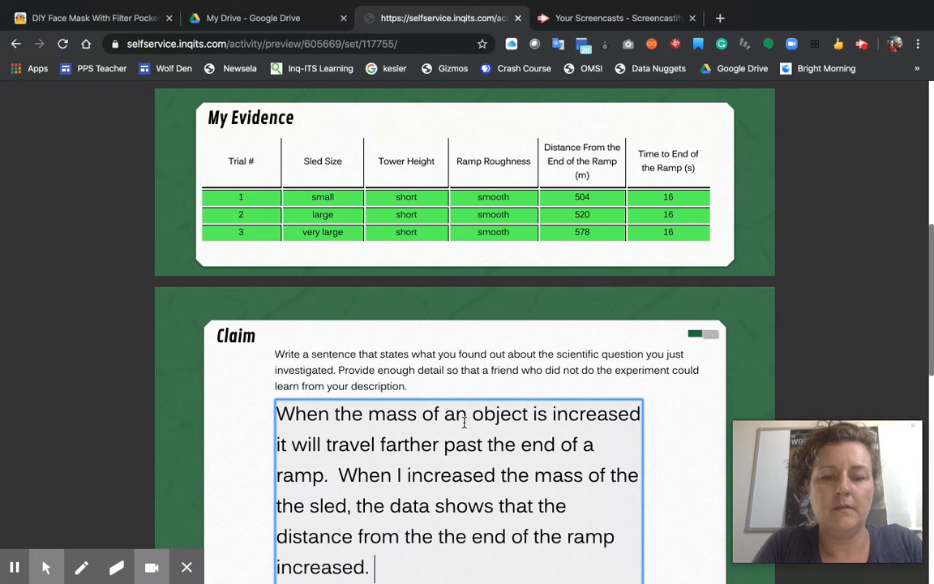
pyautogui.write('.')
# Begin the Evidence answer with "My first trial run with a small sled"
pyautogui.scroll(-5, 464, 423)
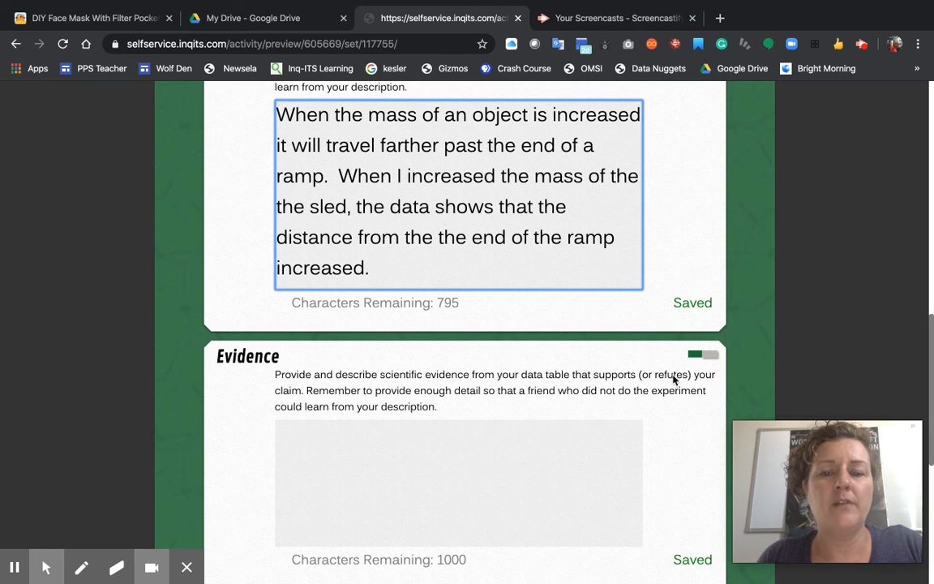
pyautogui.click(469, 449)
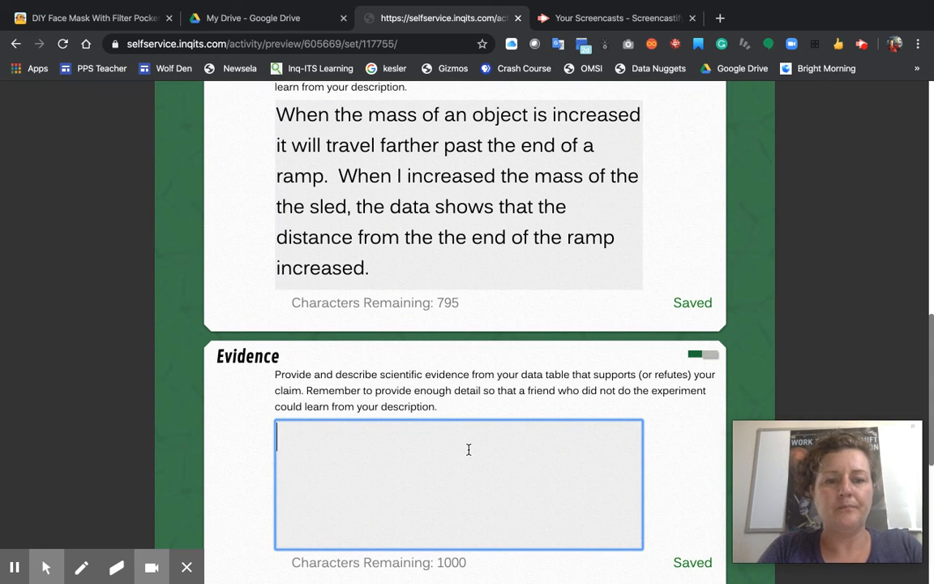
pyautogui.write('My first tes')
pyautogui.press('BackSpace')
pyautogui.press('BackSpace')
pyautogui.write('rial run with a small slep')
pyautogui.press('BackSpace')
pyautogui.write('d')
# Consult the My Evidence table and complete the first Evidence sentence with "showed a distance past the end of the ramps at 504 meters."
pyautogui.scroll(5, 469, 449)
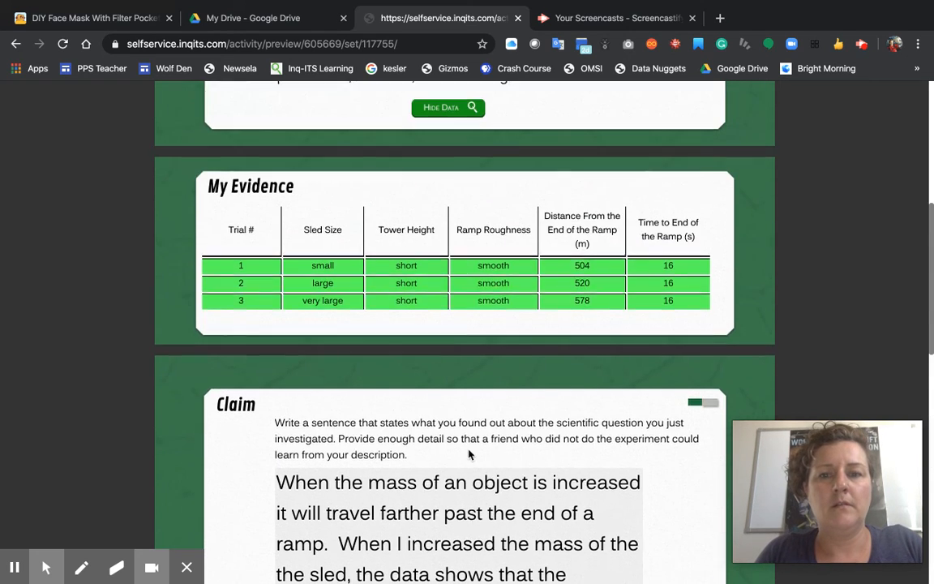
pyautogui.scroll(-3, 469, 449)
pyautogui.scroll(-3, 468, 450)
pyautogui.write('showe')
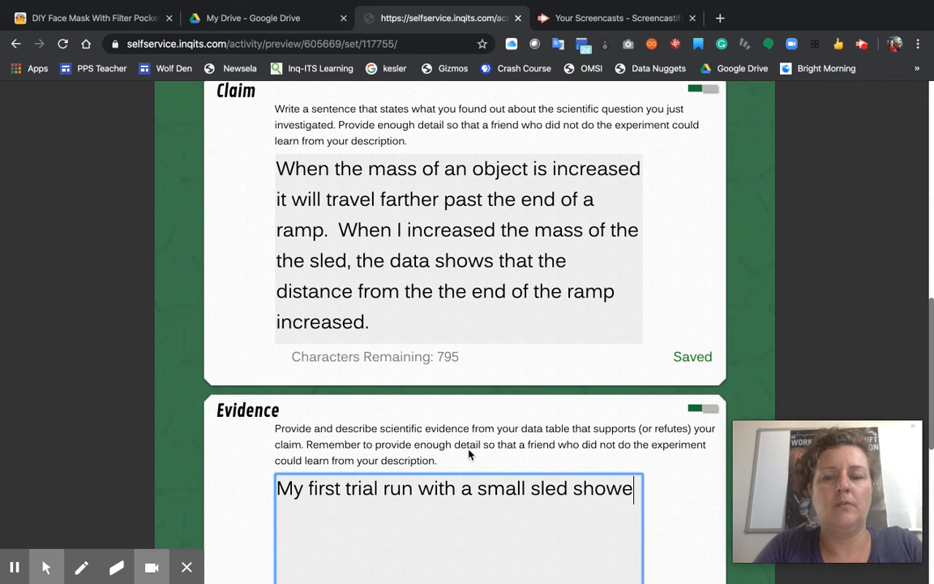
pyautogui.write('d a distance ')
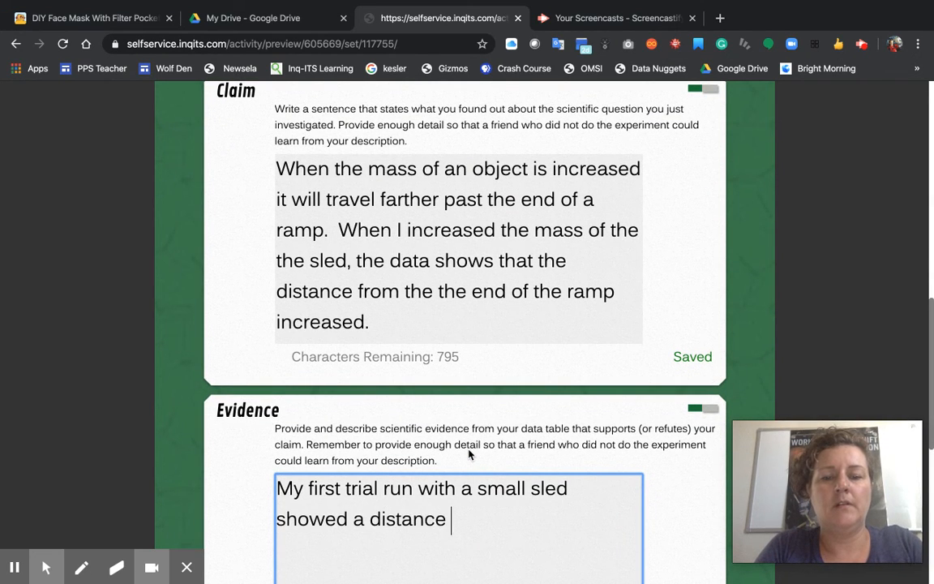
pyautogui.write('past')
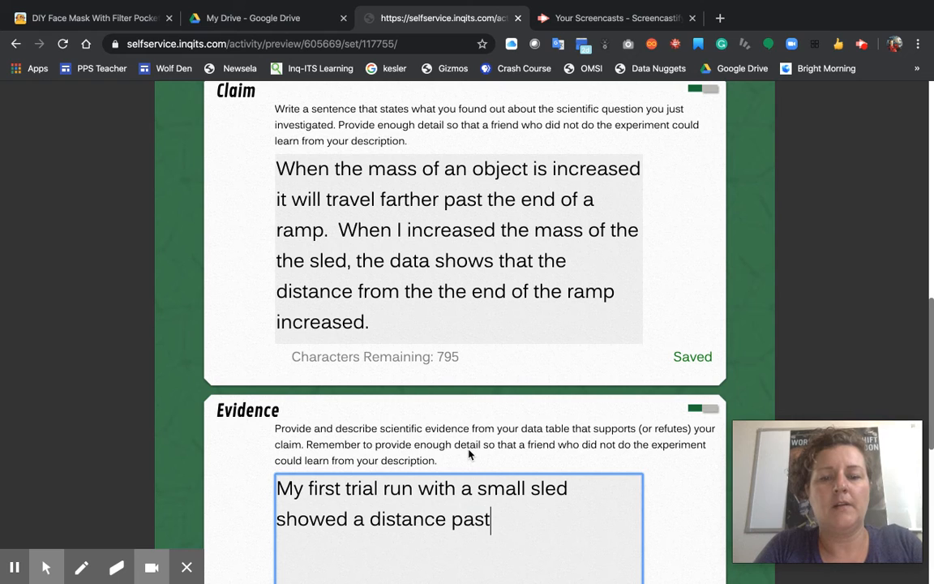
pyautogui.write(' the end of the ')
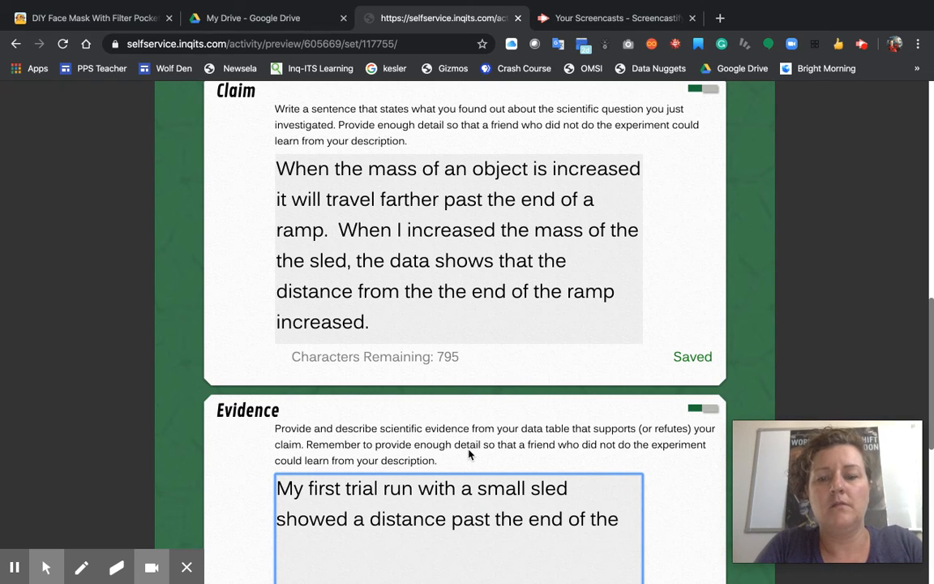
pyautogui.write('ramps at')
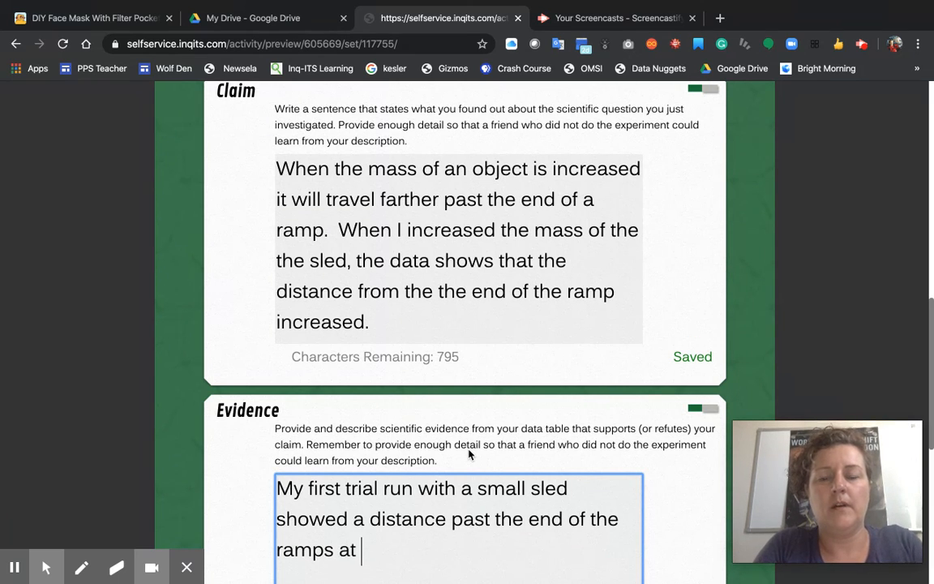
pyautogui.scroll(3, 469, 455)
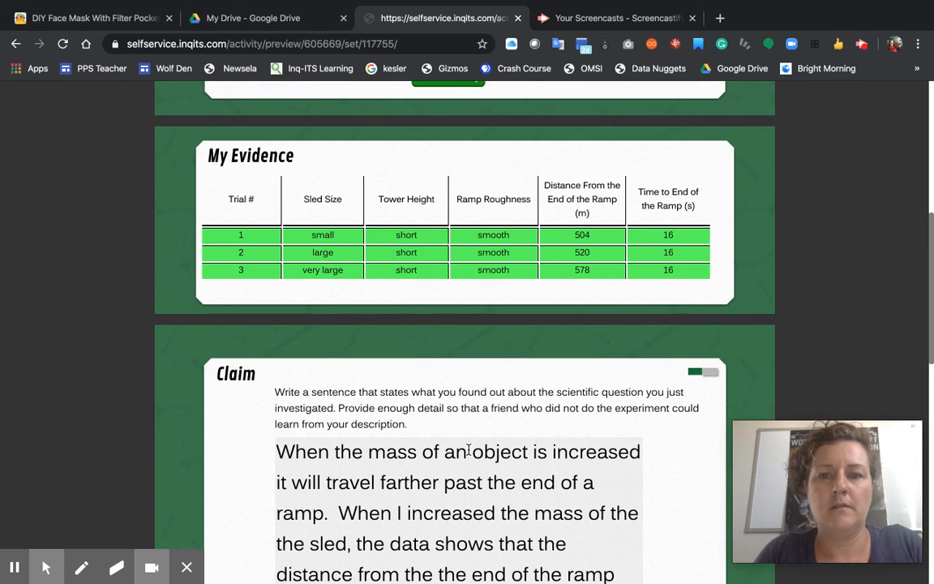
pyautogui.write('at 50')
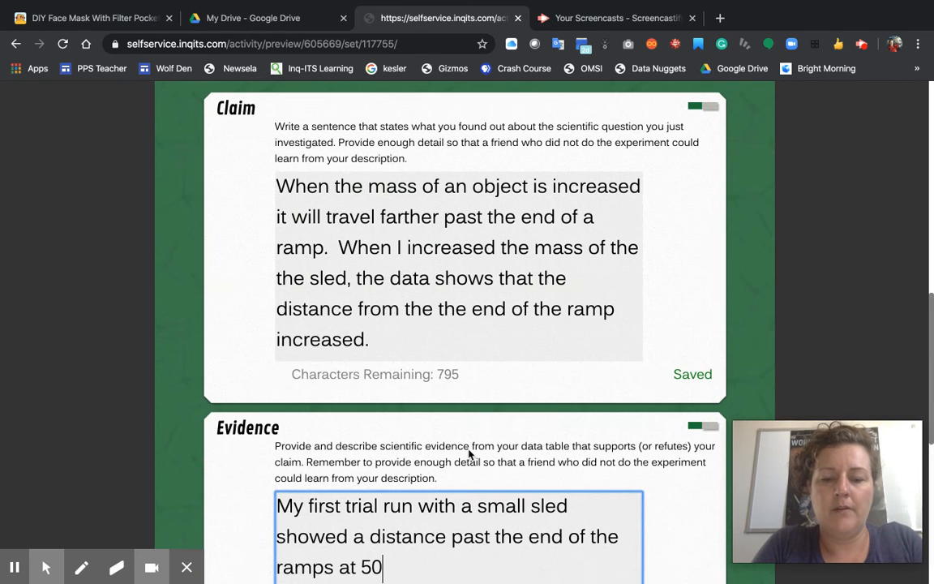
pyautogui.write('4 meters. ')
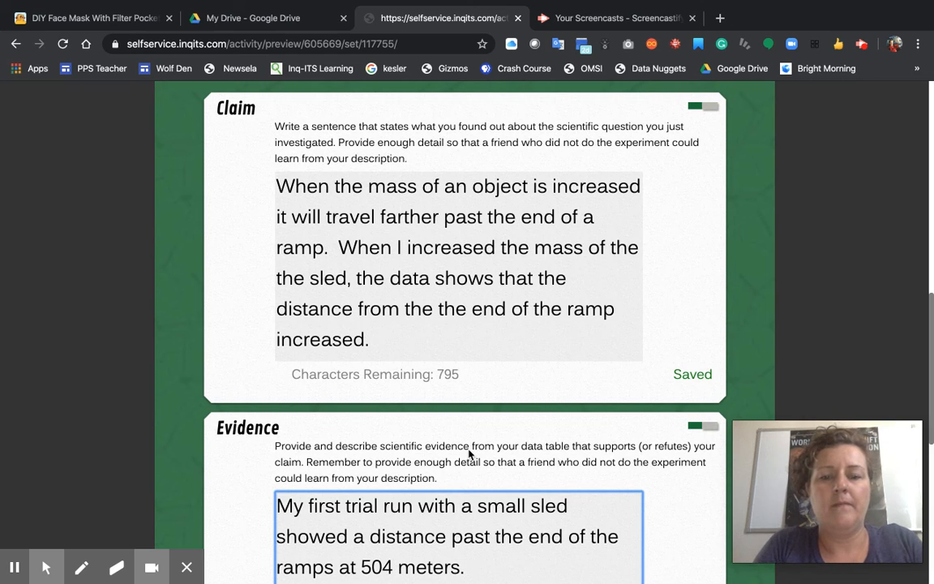
# Start the second Evidence sentence with "I increased the mass of the second sled and the"
pyautogui.write(' The sedon')
pyautogui.press('BackSpace')
pyautogui.press('BackSpace')
pyautogui.press('BackSpace')
pyautogui.press('BackSpace')
pyautogui.press('BackSpace')
pyautogui.write('I in')
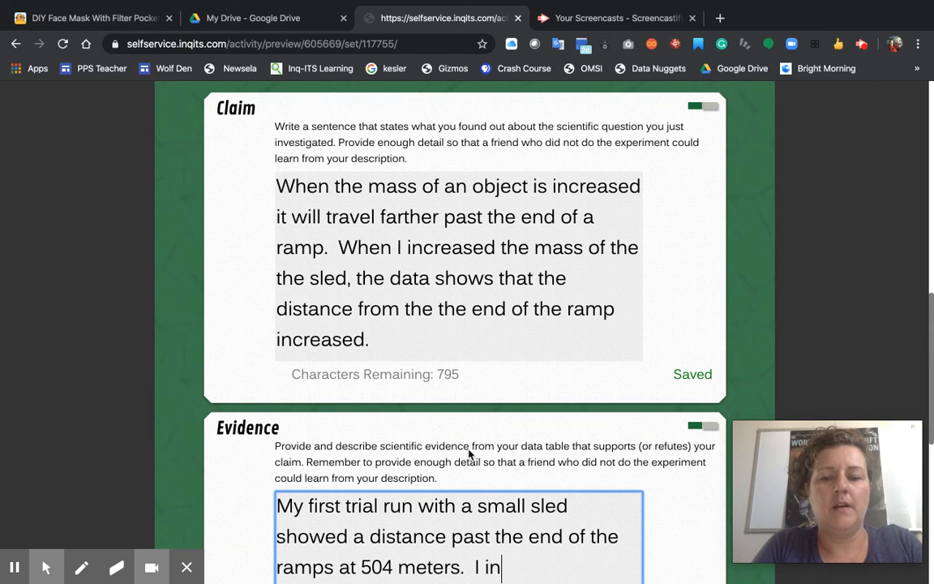
pyautogui.write('creased')
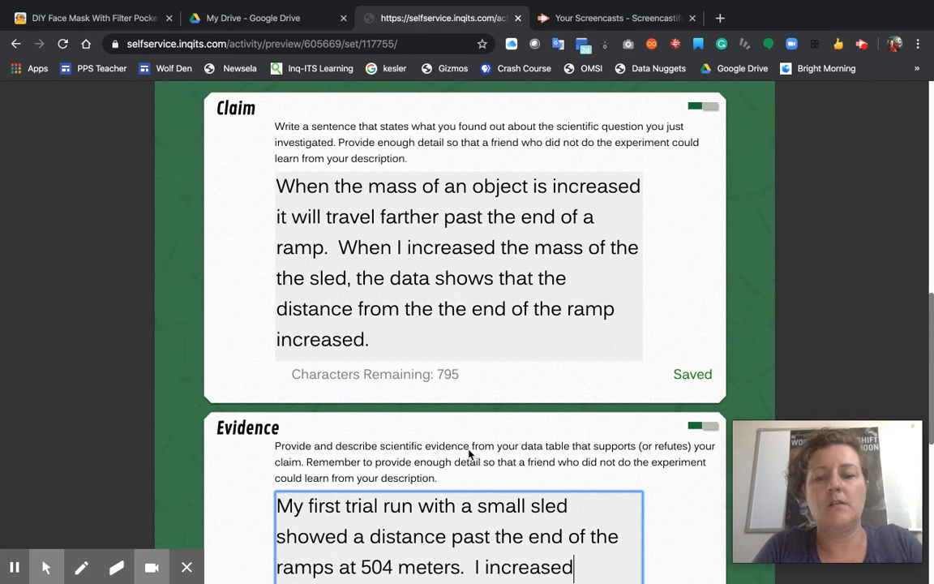
pyautogui.write(' the mass of the ')
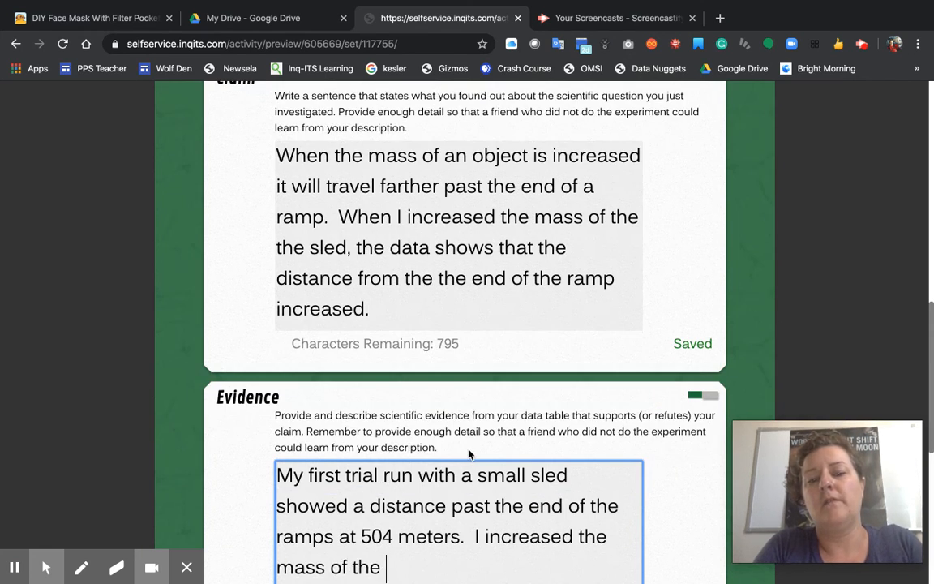
pyautogui.write('second')
pyautogui.press('BackSpace')
pyautogui.write('cond ')
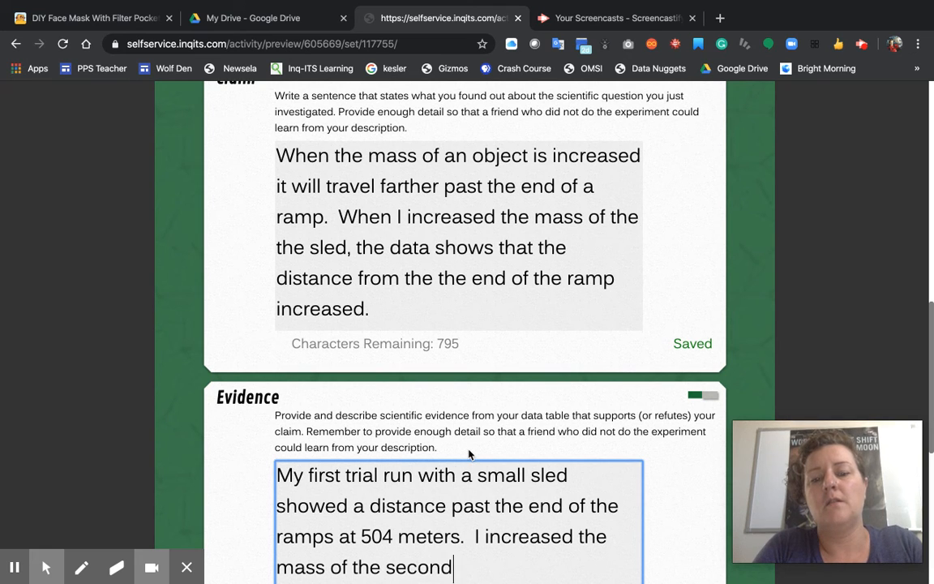
pyautogui.write('sled and the')
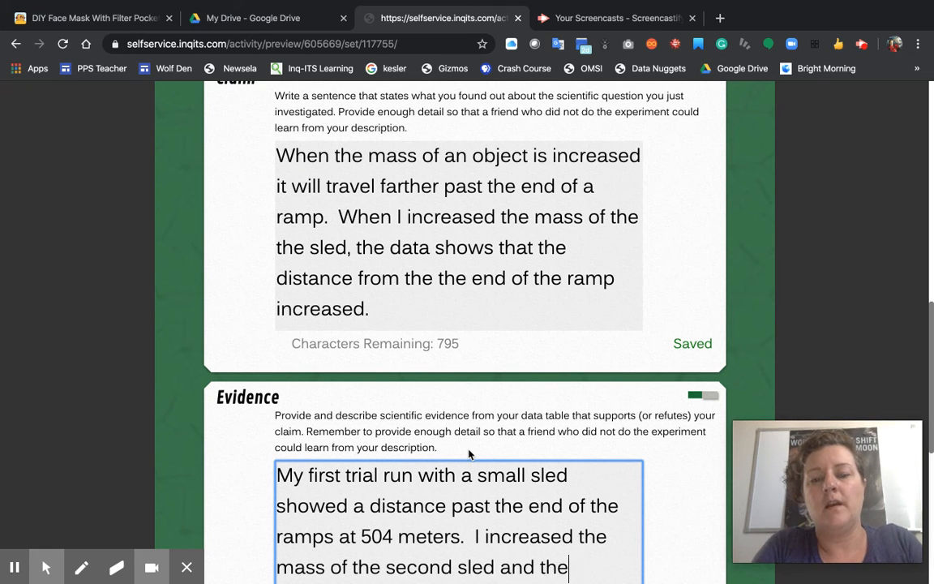
# Continue the Evidence sentence with "the distance past the ramp increased" and correct "ramps" to "ramp" in the first sentence
pyautogui.write(' the distance ')
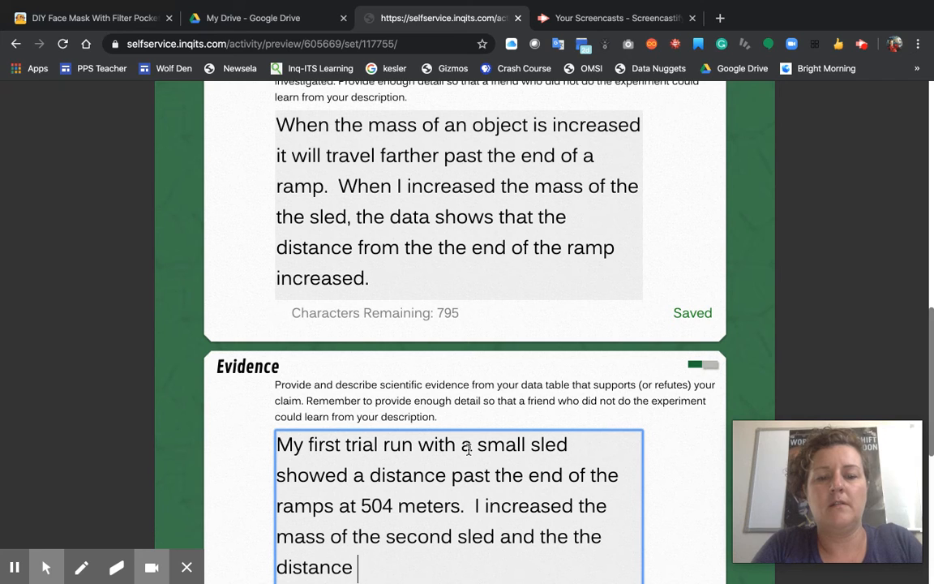
pyautogui.write('past the ')
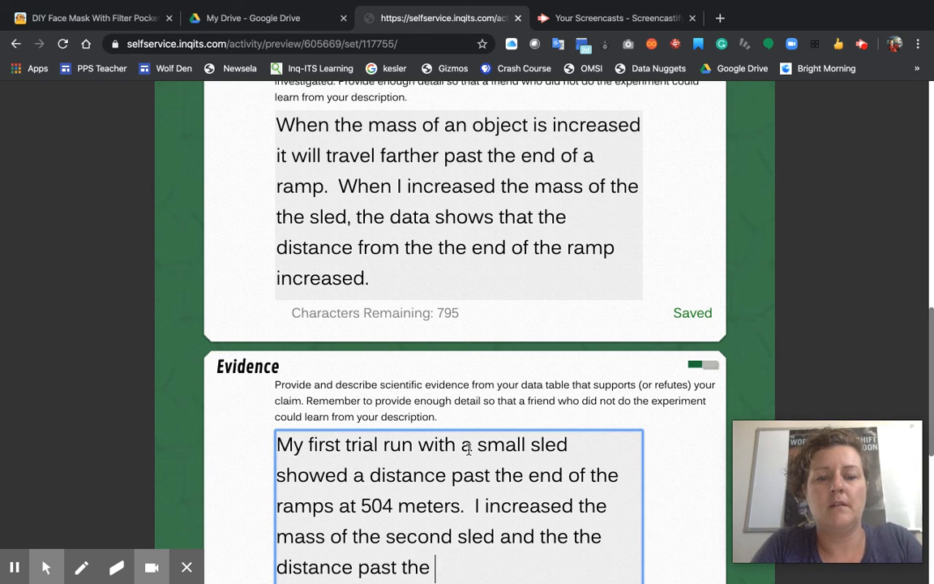
pyautogui.write('ramp increased')
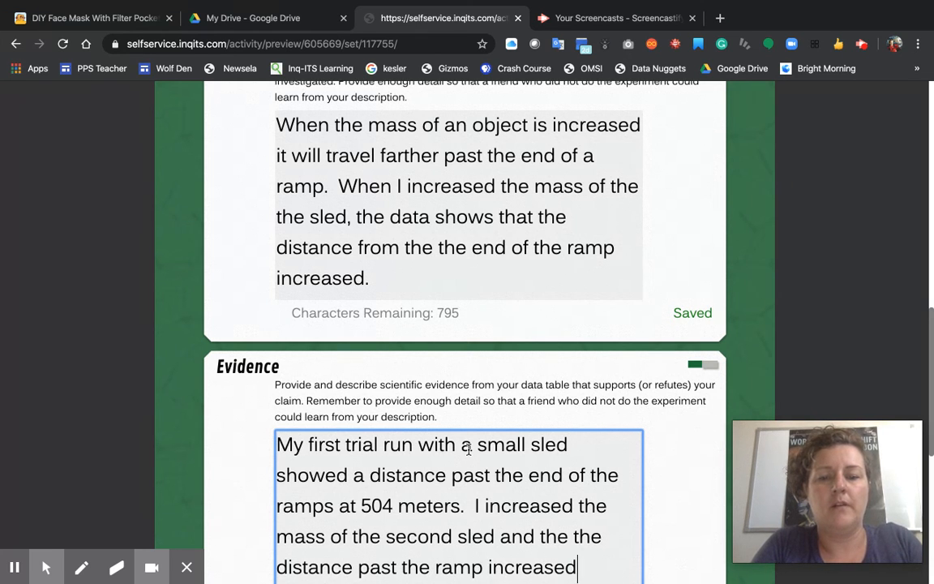
pyautogui.click(337, 508)
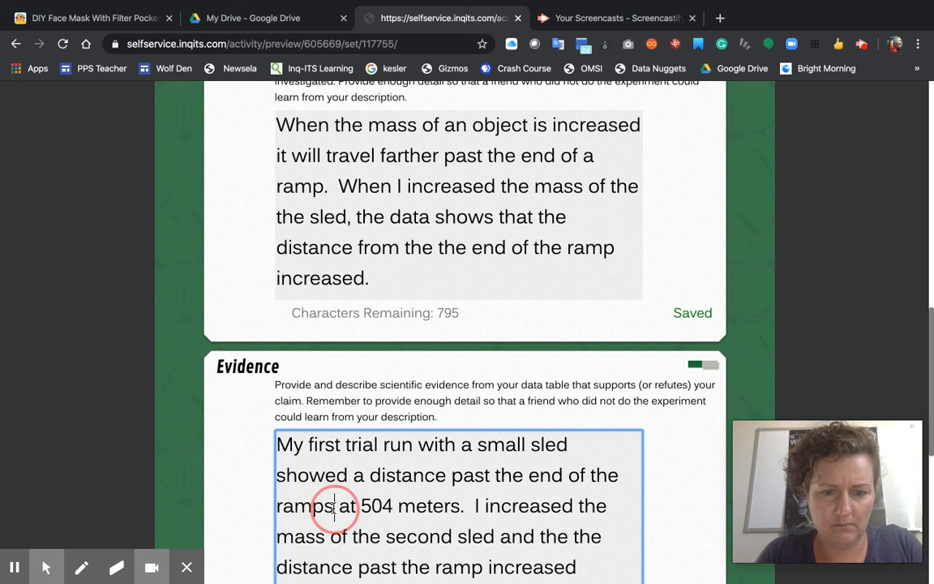
pyautogui.press('BackSpace')
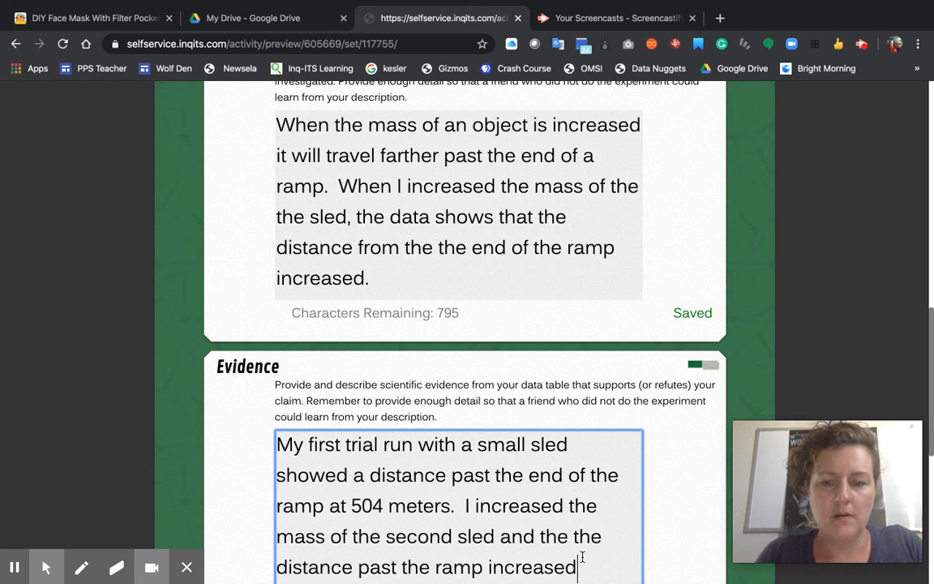
# Continue the second Evidence sentence with "520 meters and the 3rd mass increase", using the trial 2 distance from the data table
pyautogui.scroll(5, 582, 557)
pyautogui.scroll(-8, 582, 557)
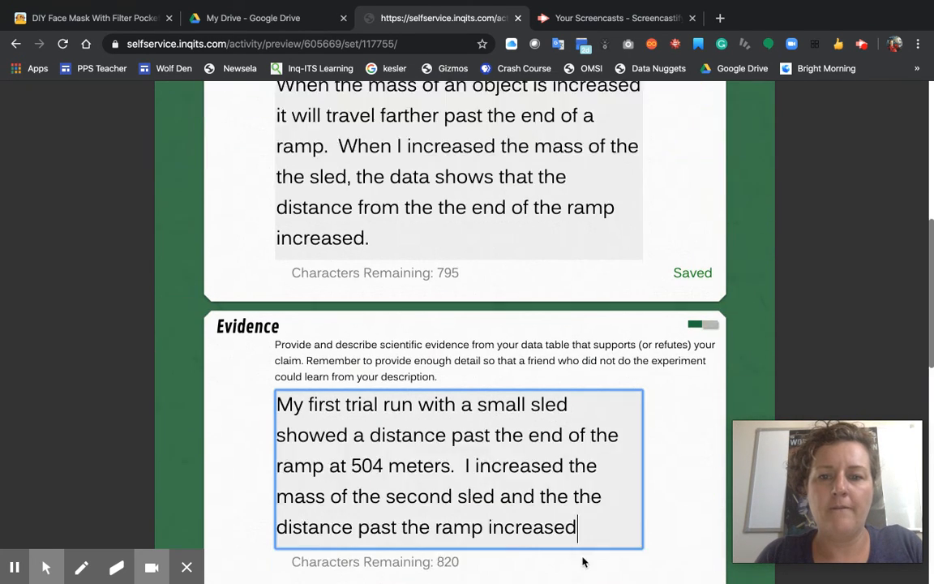
pyautogui.write('53')
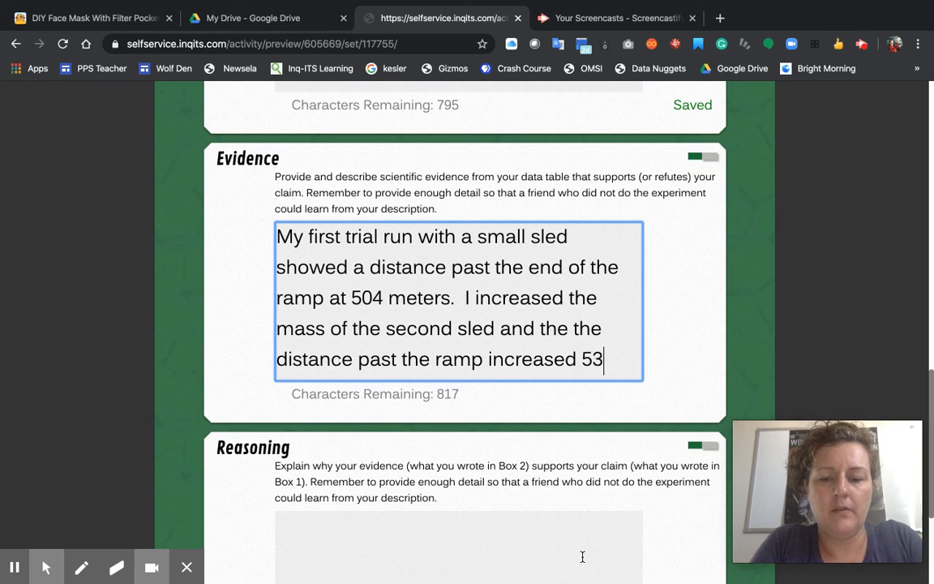
pyautogui.press('BackSpace')
pyautogui.write('20 m')
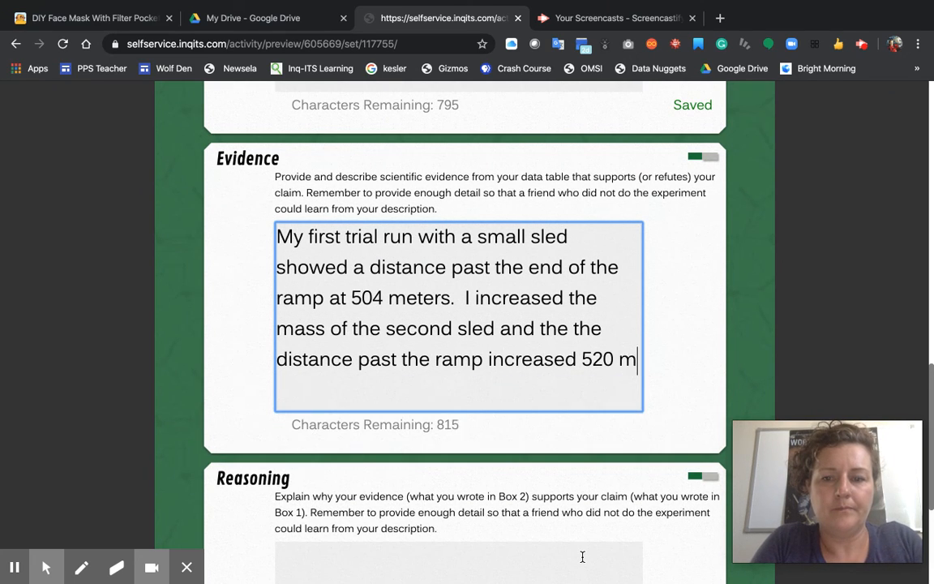
pyautogui.write('eters and the ')
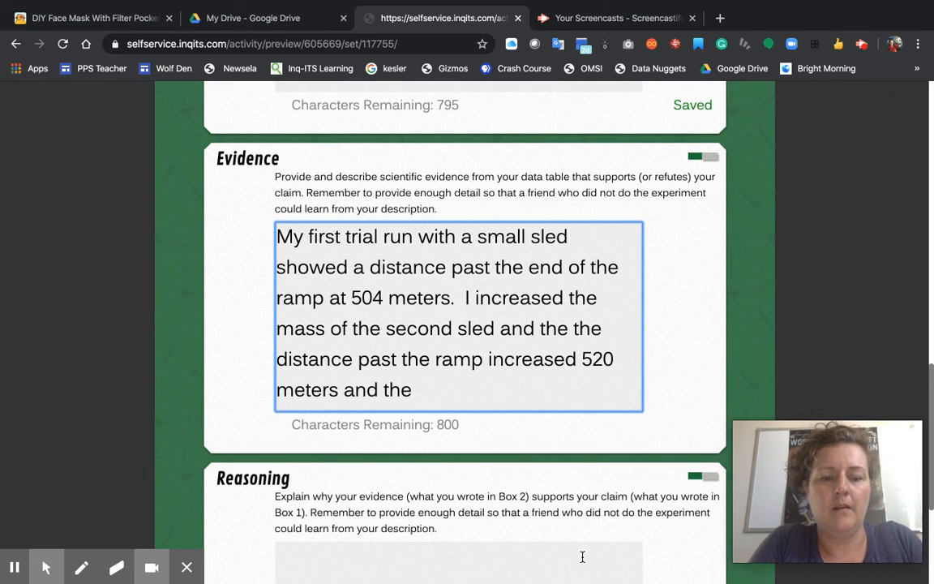
pyautogui.write('3rd mas')
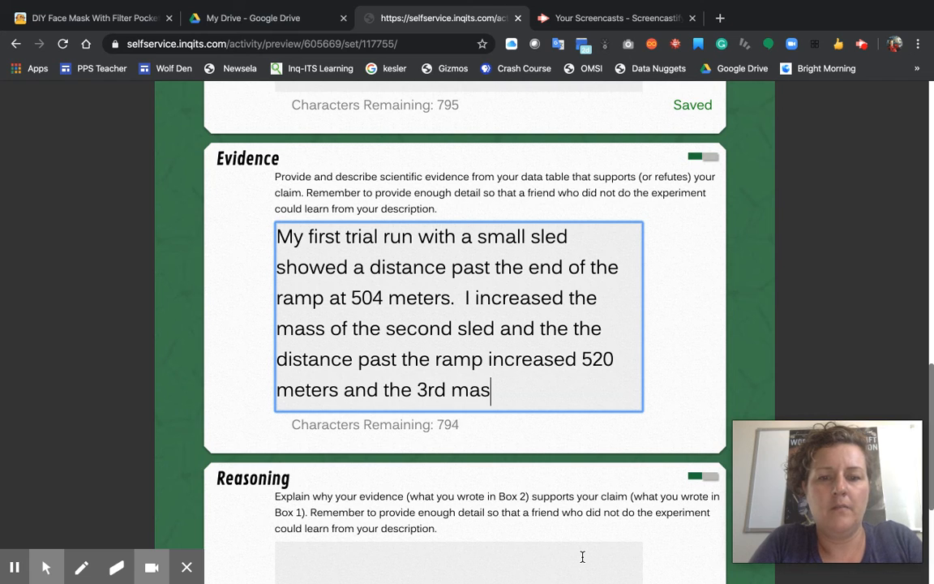
pyautogui.write('s increase')
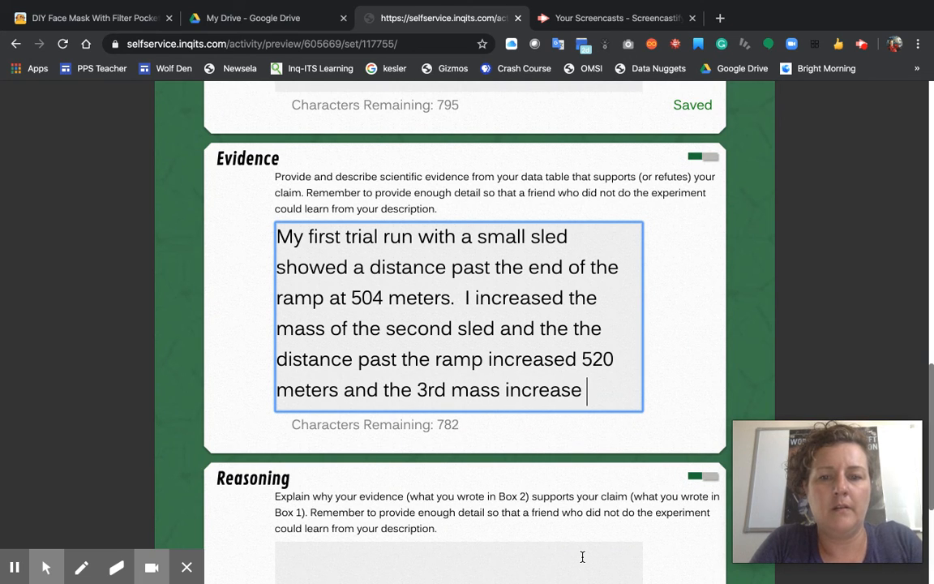
pyautogui.write(' showed')
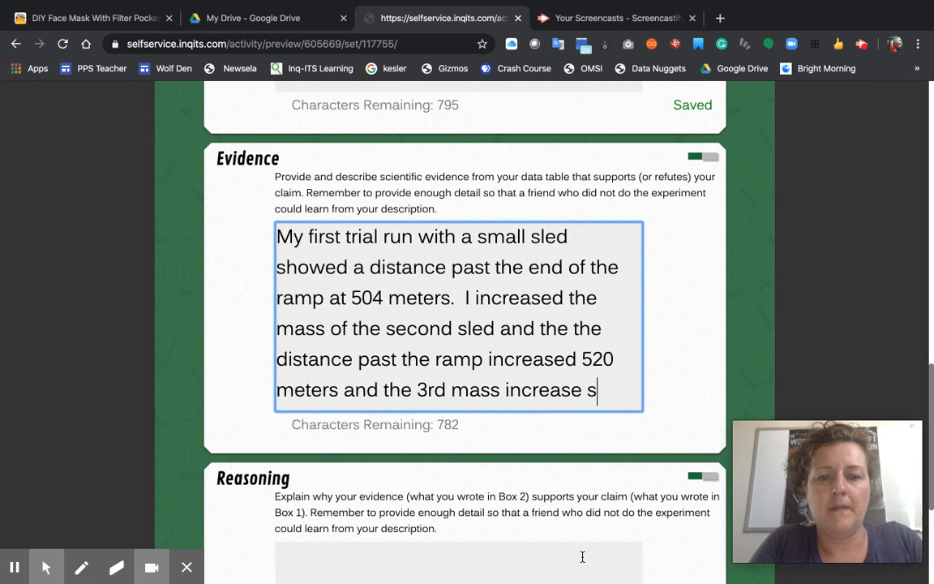
pyautogui.scroll(1, 582, 562)
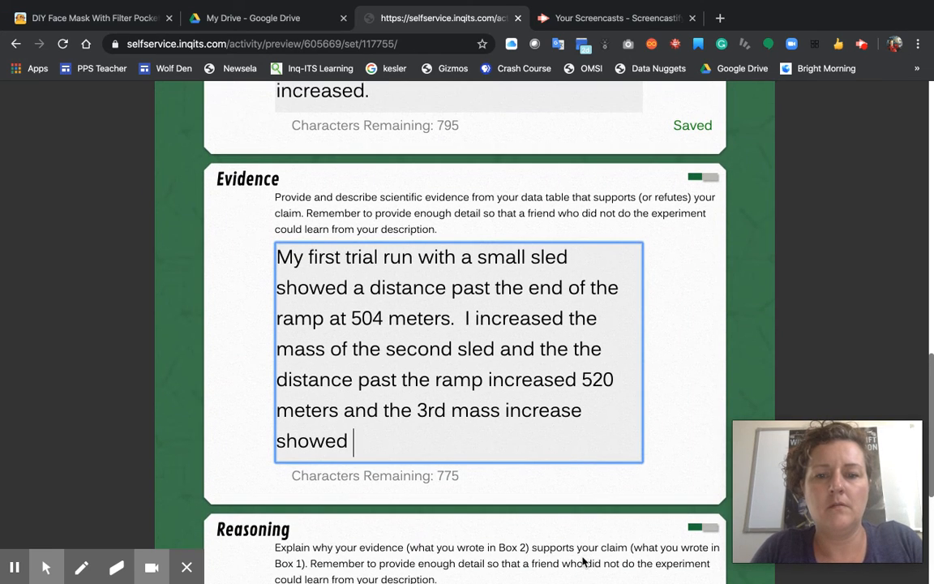
pyautogui.scroll(2, 583, 561)
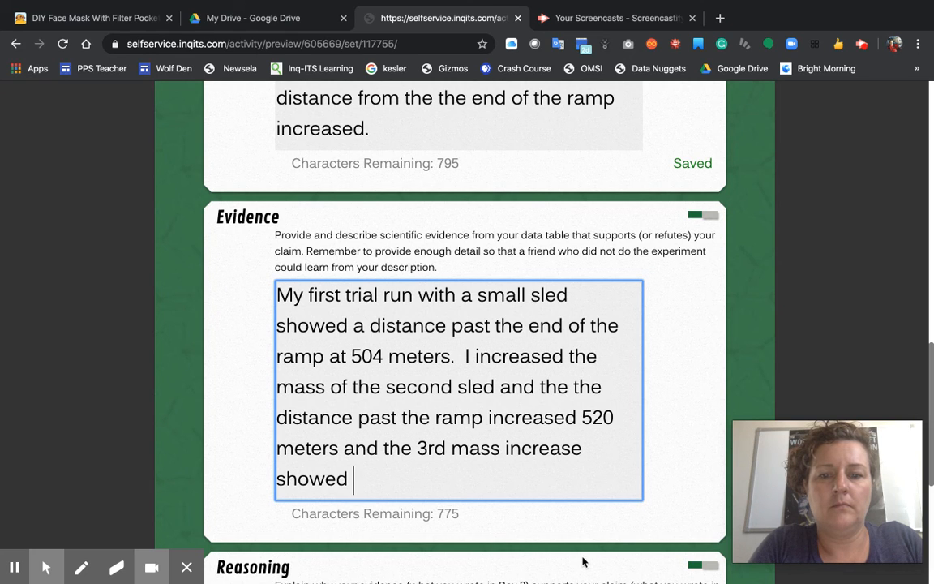
pyautogui.press('BackSpace')
pyautogui.press('BackSpace')
pyautogui.press('BackSpace')
pyautogui.press('BackSpace')
pyautogui.press('BackSpace')
pyautogui.press('BackSpace')
# Finish the Evidence answer with "made the sled go 578 meters.", using the trial 3 distance from the data table
pyautogui.write('m')
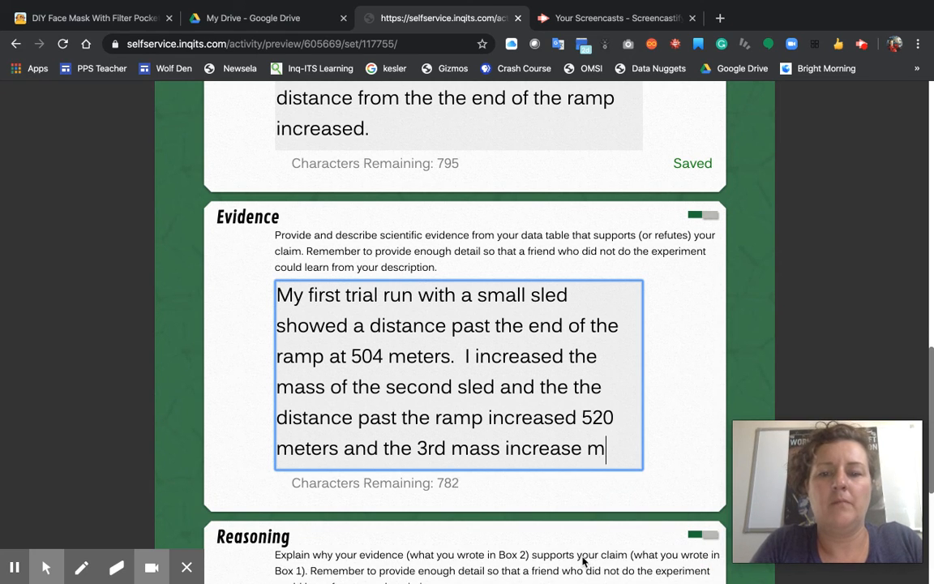
pyautogui.write('ade the sled ')
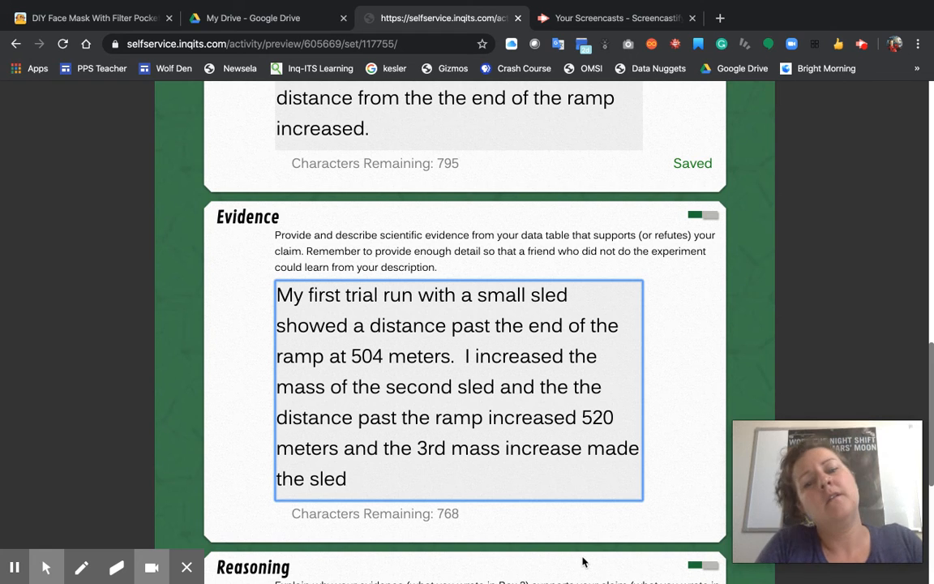
pyautogui.write('go')
pyautogui.scroll(2, 582, 561)
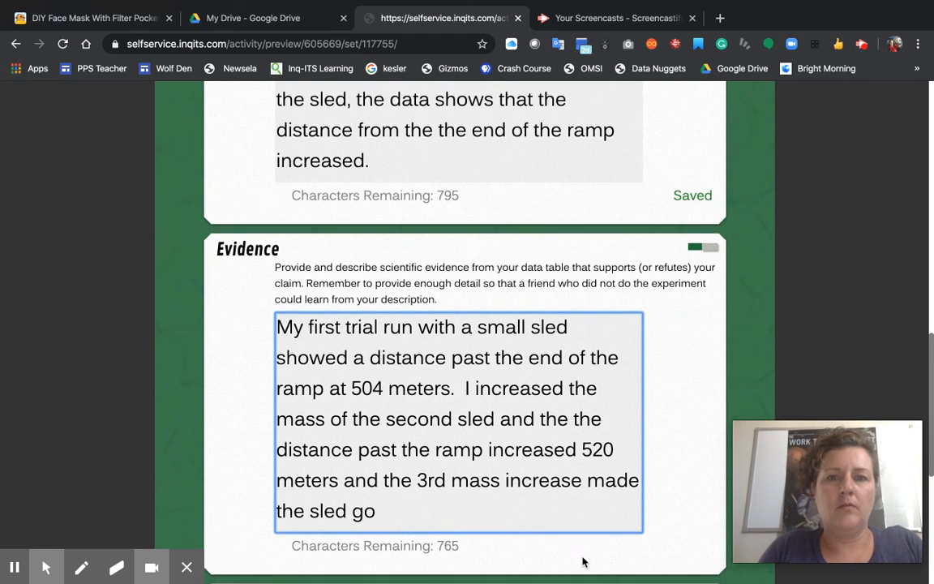
pyautogui.scroll(3, 582, 561)
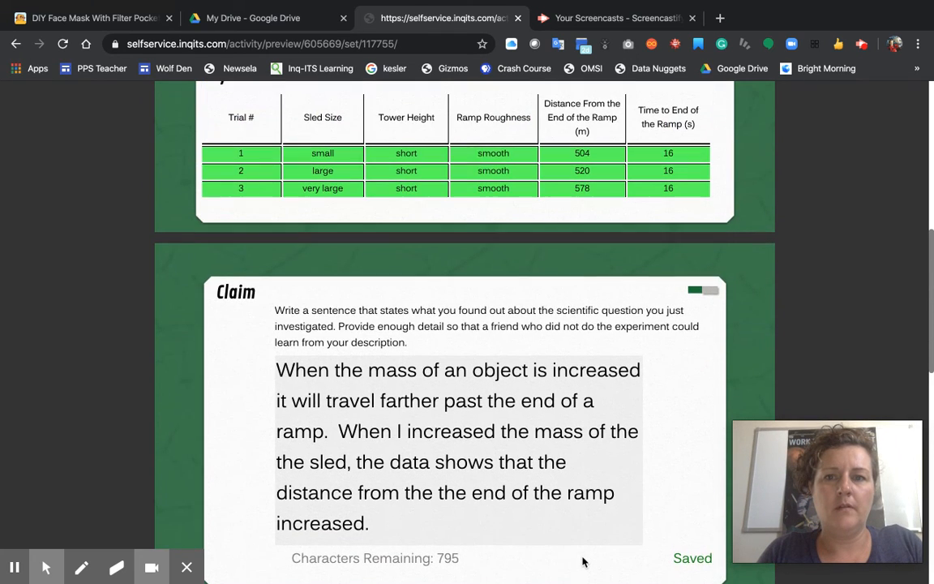
pyautogui.scroll(-5, 583, 561)
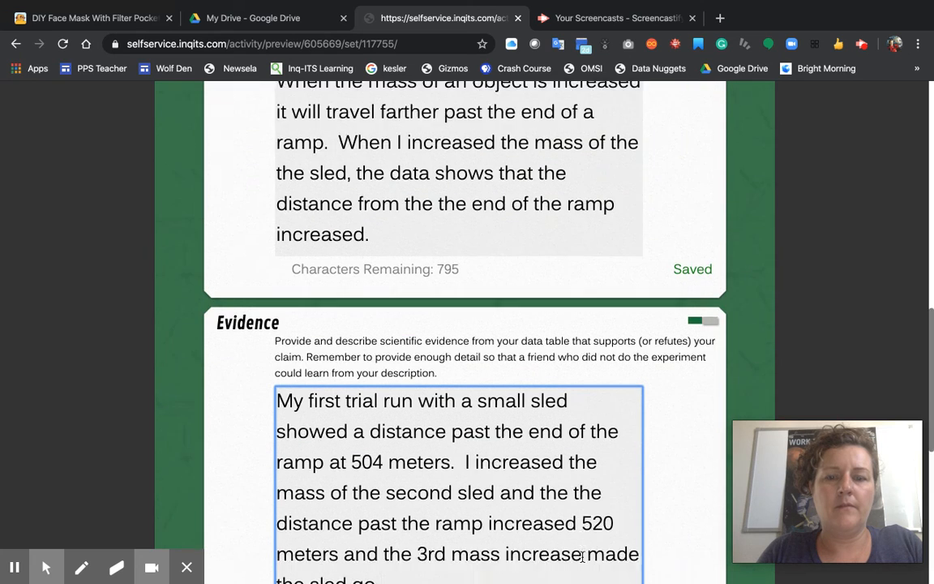
pyautogui.write('57')
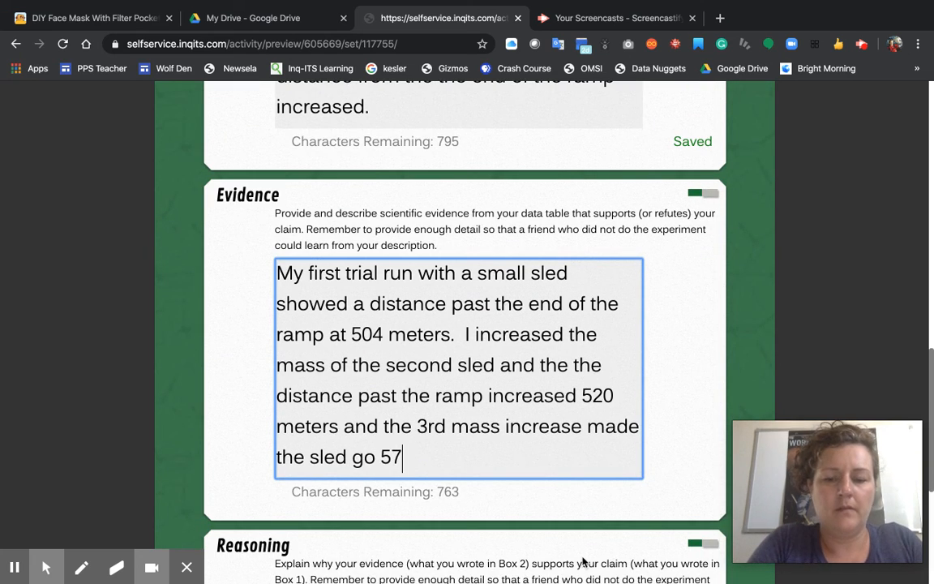
pyautogui.write('8 meters.')
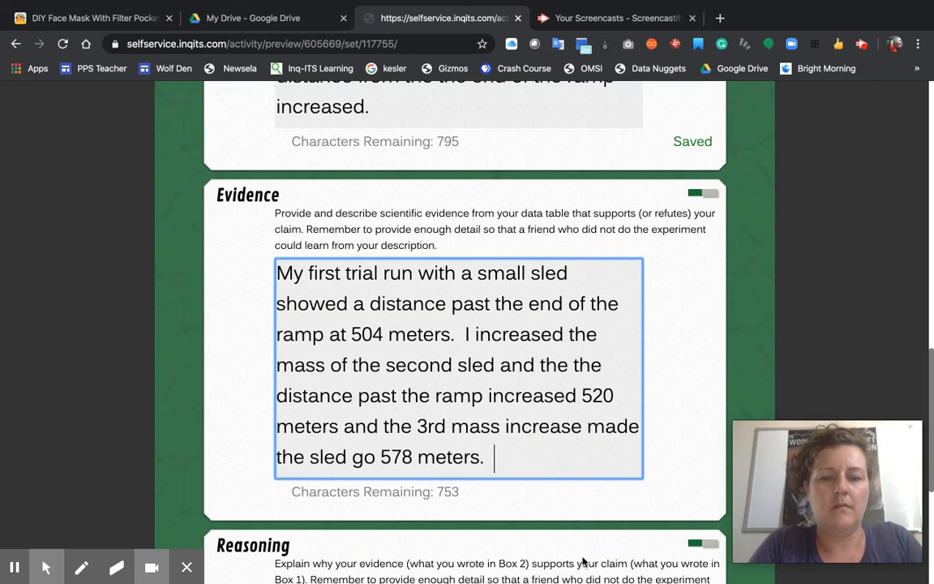
# Begin the Reasoning answer with "My claim was increasing the mass"
pyautogui.scroll(-2, 583, 561)
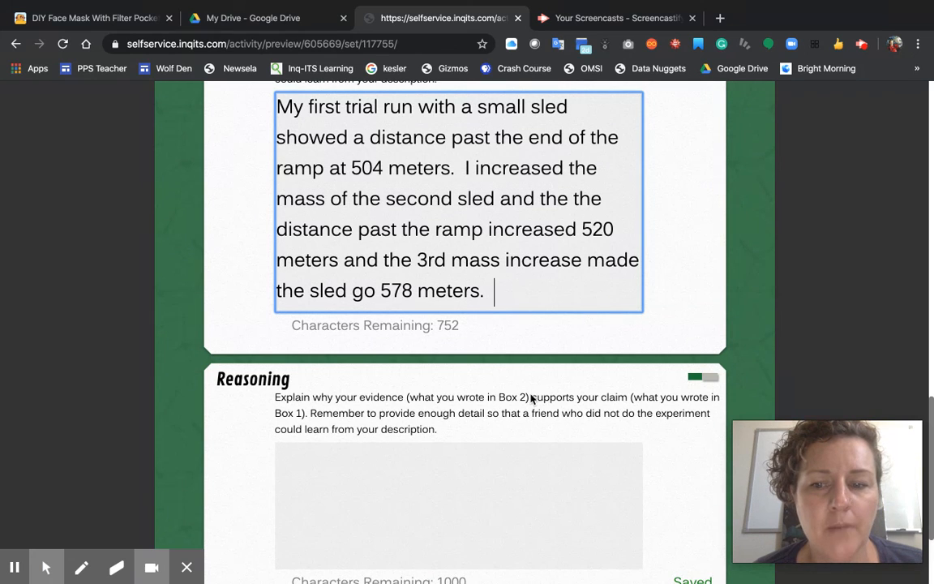
pyautogui.click(340, 474)
pyautogui.write('My clamin')
pyautogui.press('BackSpace')
pyautogui.write('im was')
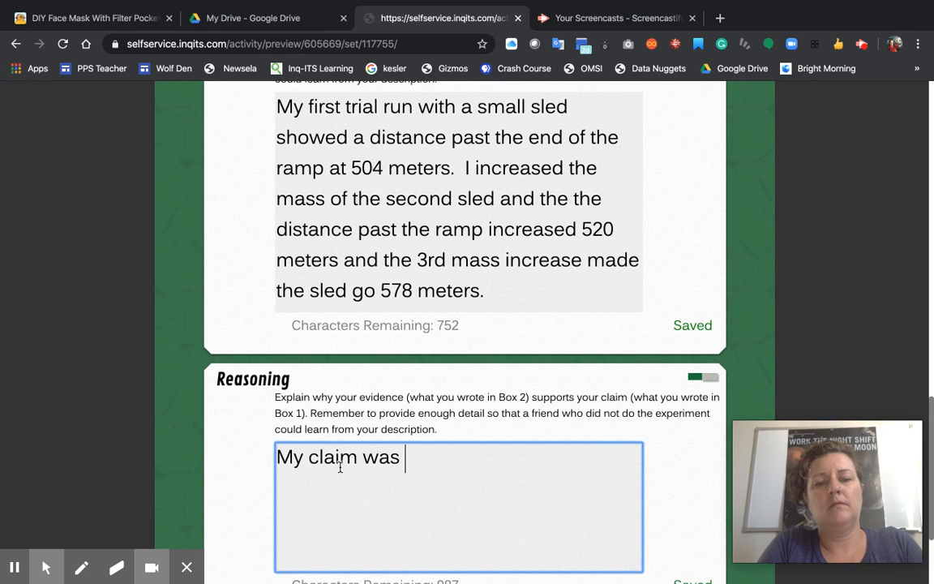
pyautogui.write('incrasi')
pyautogui.press('BackSpace')
pyautogui.press('BackSpace')
pyautogui.press('BackSpace')
pyautogui.write('e')
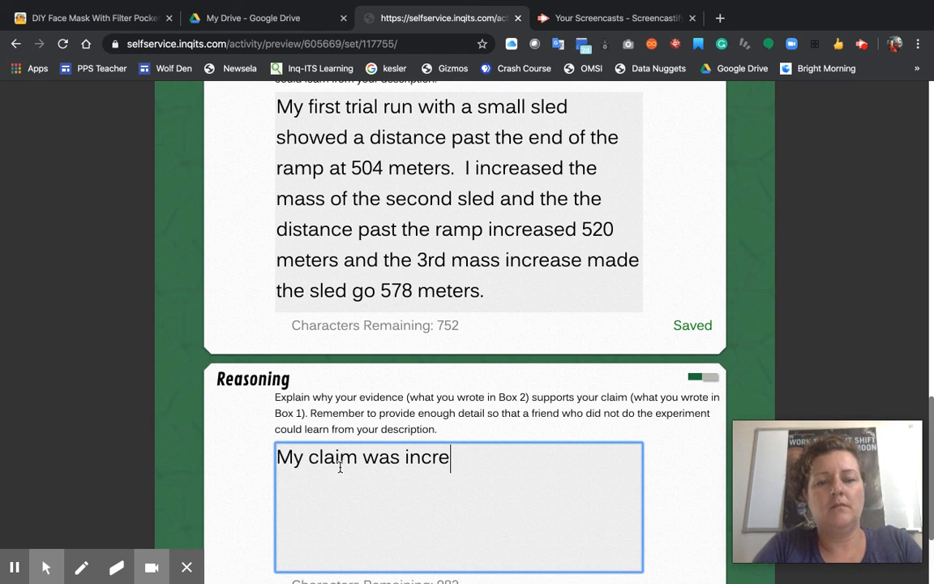
pyautogui.write('asing the mass')
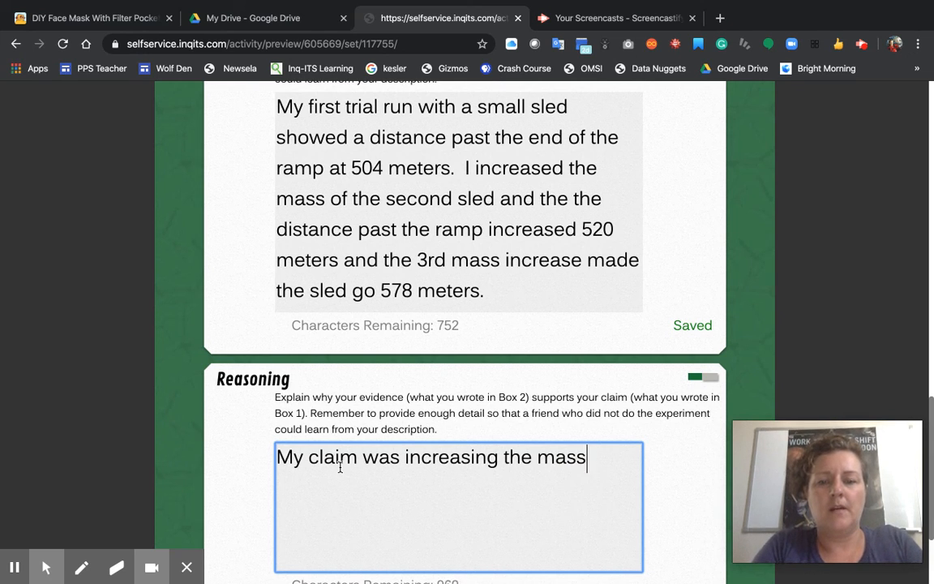
# Continue the first Reasoning sentence with "of the the sled will increase the distance past the ramp"
pyautogui.write(' of the the sled will in')
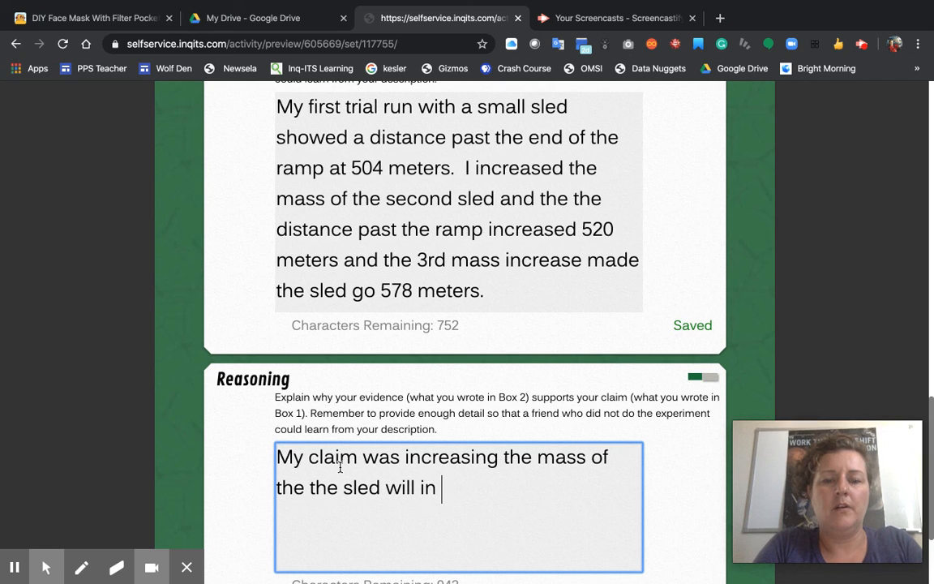
pyautogui.press('BackSpace')
pyautogui.write('cre')
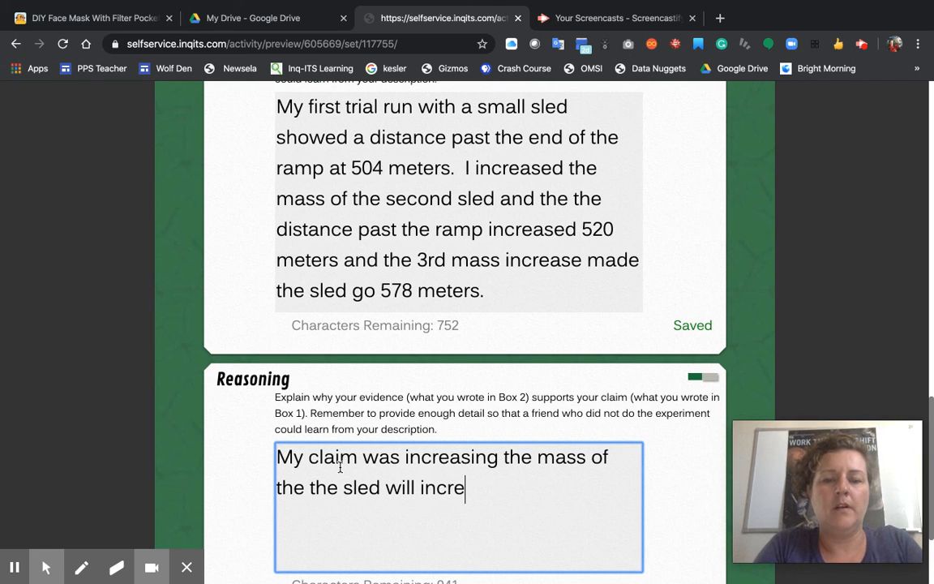
pyautogui.write('ase the dis')
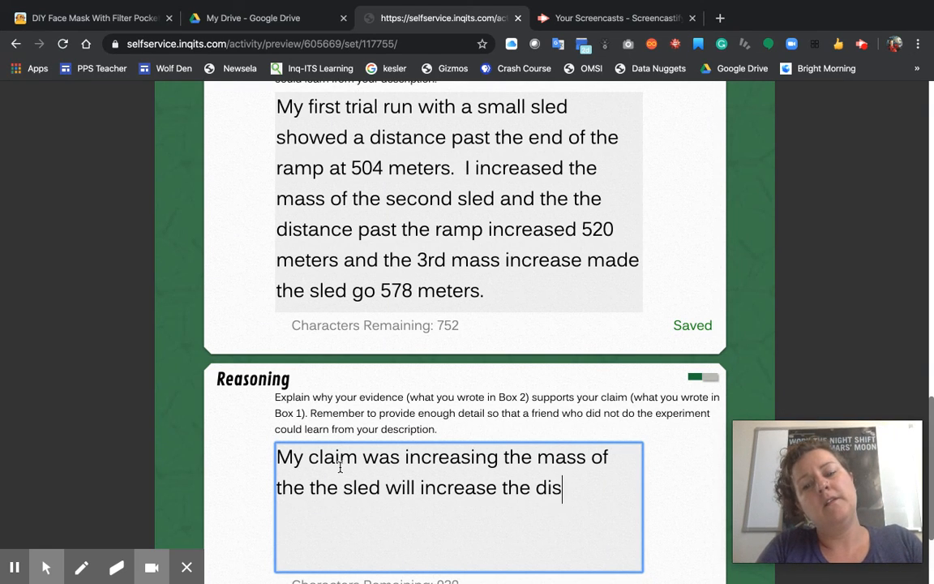
pyautogui.write('tance past the ramp')
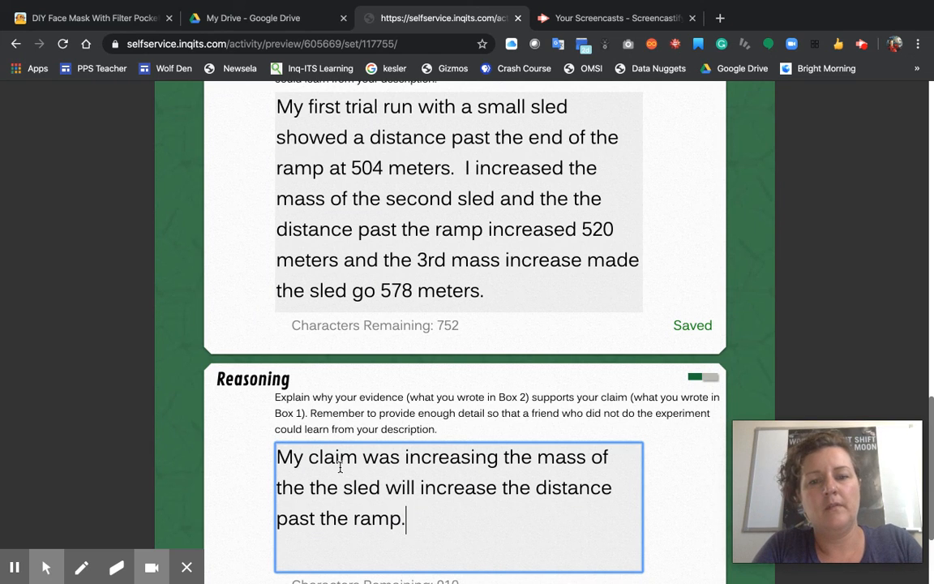
# End the first Reasoning sentence with a period and start the second with "The data collected shows that when I"
pyautogui.write('.  My')
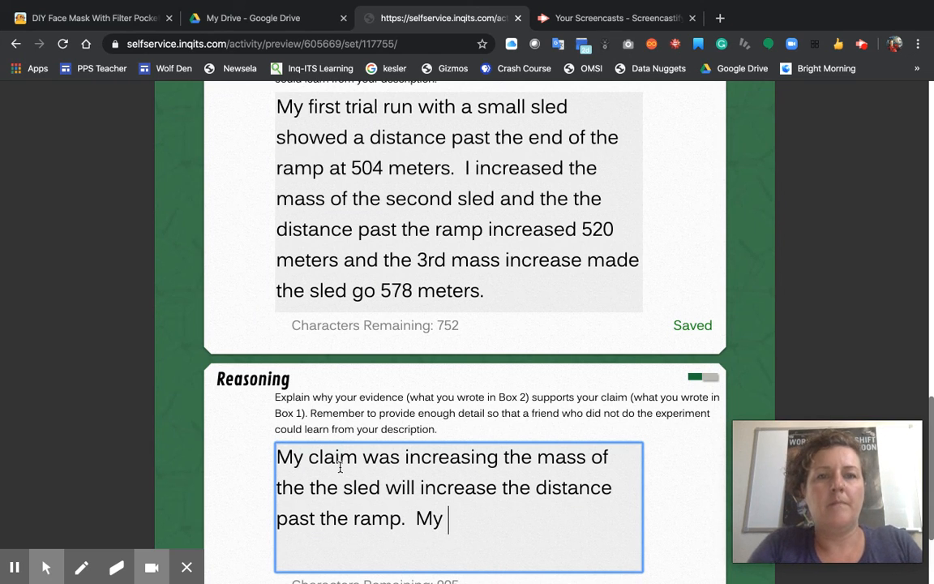
pyautogui.press('BackSpace')
pyautogui.press('BackSpace')
pyautogui.press('BackSpace')
pyautogui.write('The data')
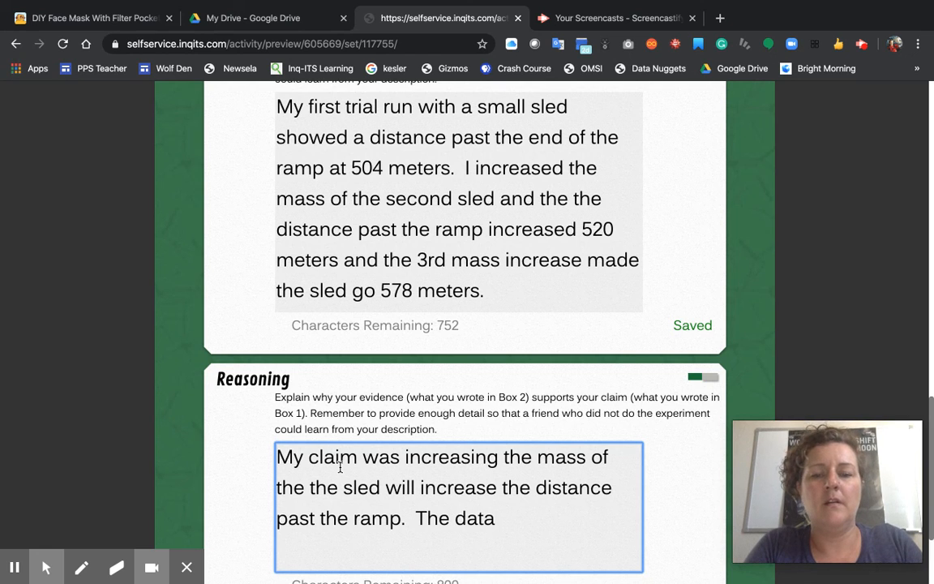
pyautogui.write(' collected ')
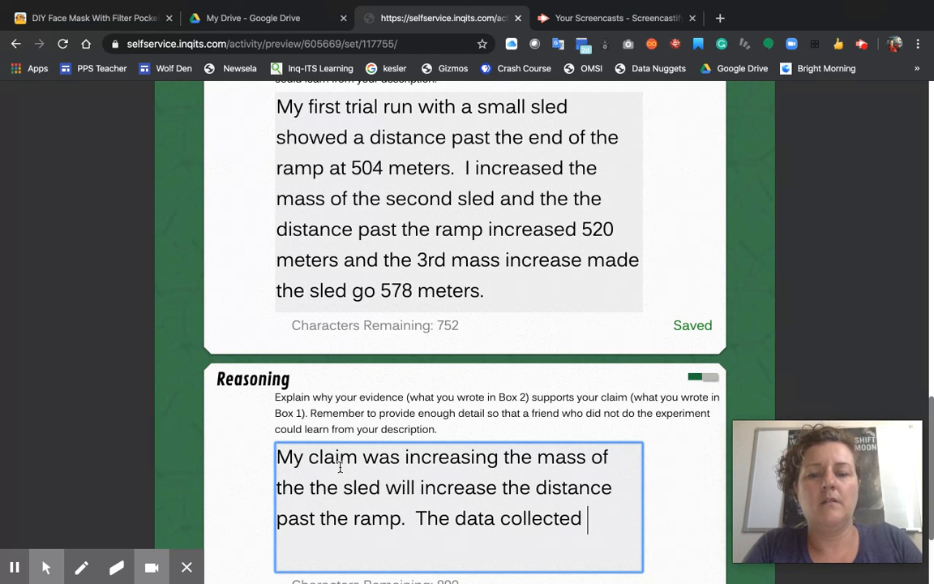
pyautogui.write('shows ')
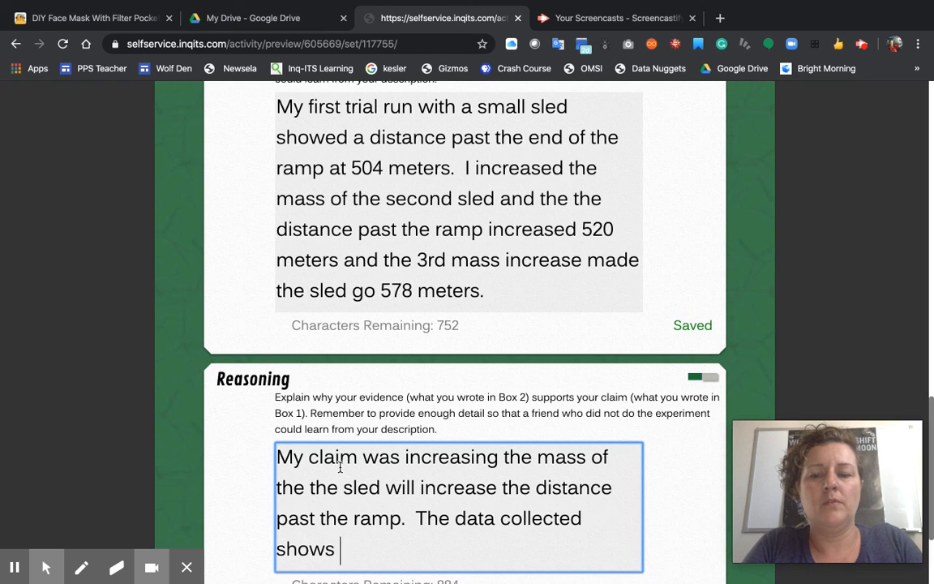
pyautogui.write('that when I ')
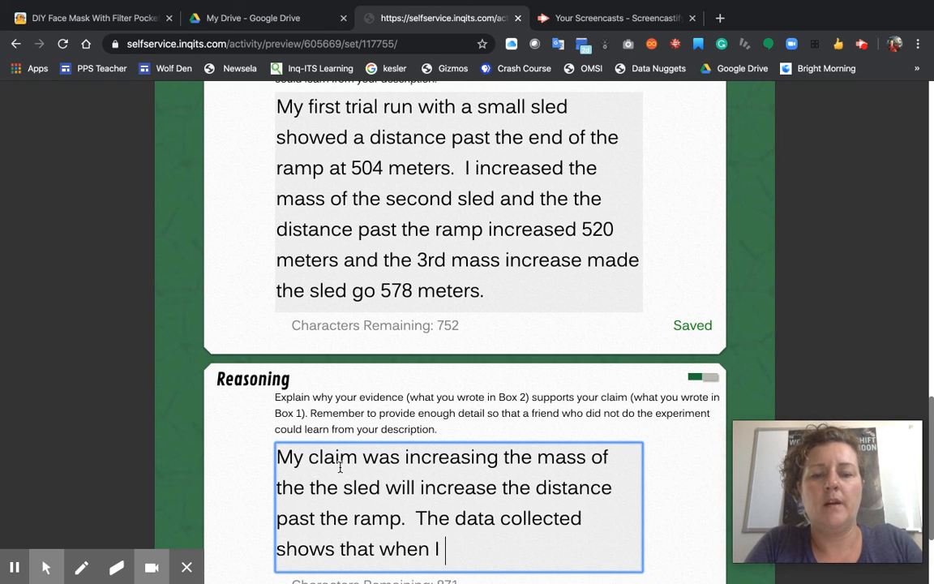
# Continue the second Reasoning sentence with "increased the mass of the sled, the distance"
pyautogui.write('increased the mass ')
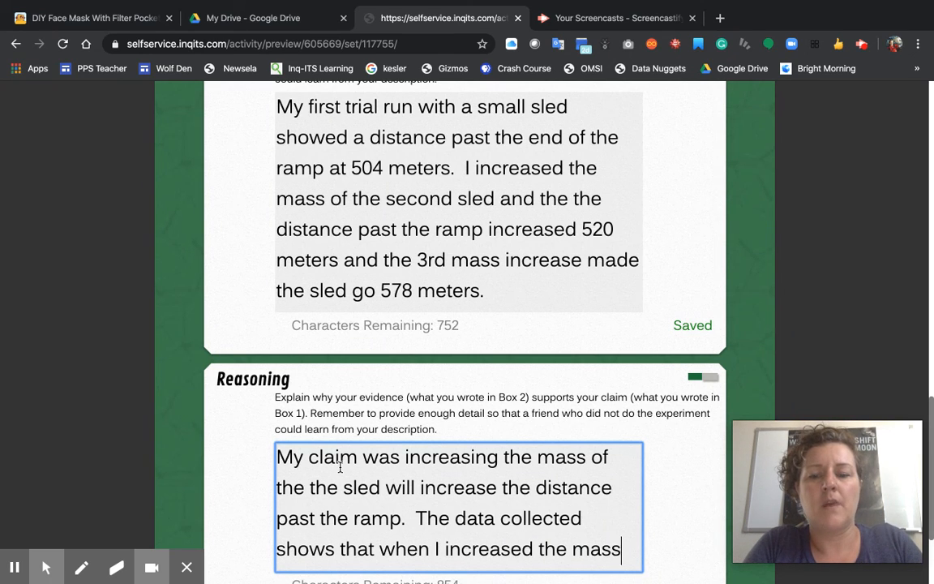
pyautogui.write('of the sle')
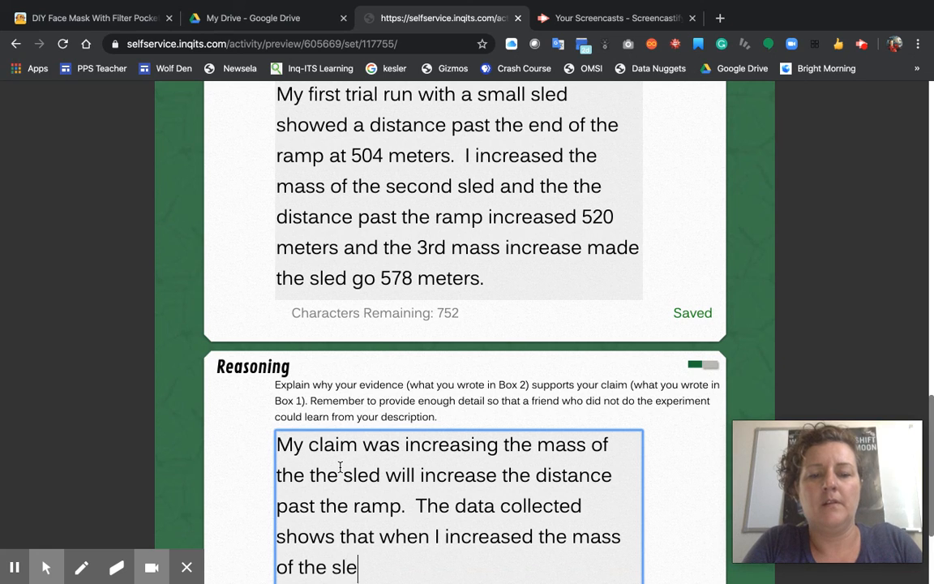
pyautogui.write('d, t')
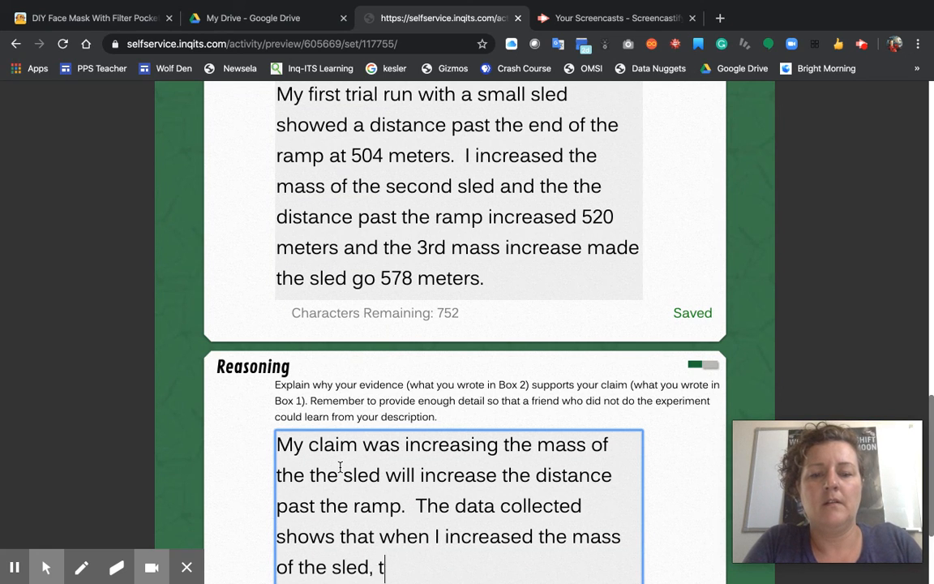
pyautogui.write('he sidistance ')
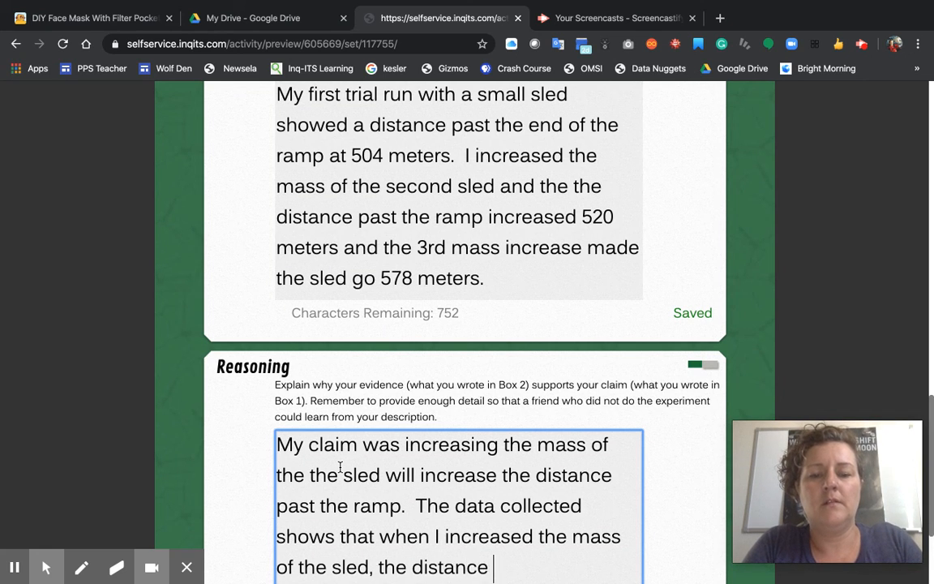
# Continue the second Reasoning sentence with "the sled traveled" after "the distance", correcting typing mistakes
pyautogui.write('the ')
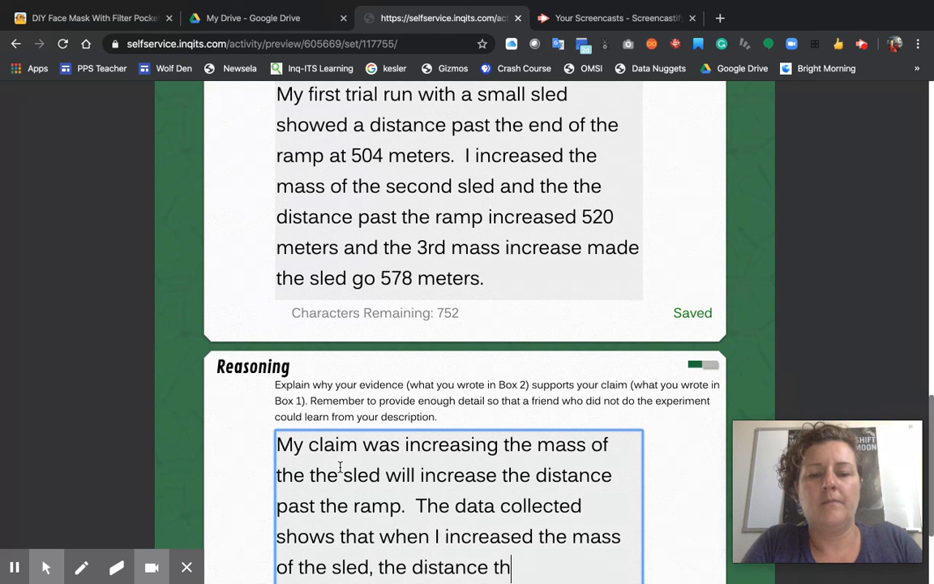
pyautogui.write('sped')
pyautogui.press('BackSpace')
pyautogui.press('BackSpace')
pyautogui.press('BackSpace')
pyautogui.write('lepd')
pyautogui.press('BackSpace')
pyautogui.press('BackSpace')
pyautogui.press('BackSpace')
pyautogui.press('BackSpace')
pyautogui.write('peed tr')
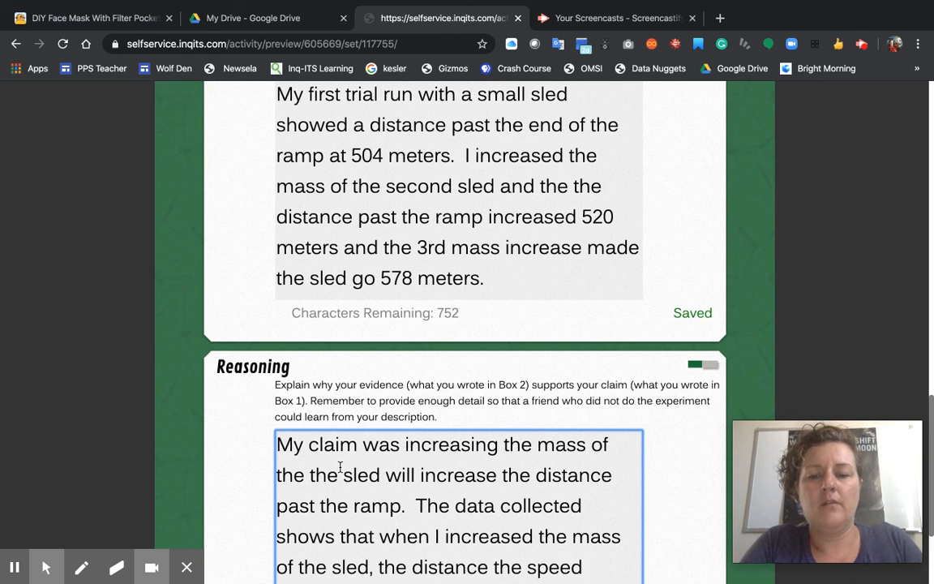
pyautogui.press('BackSpace')
pyautogui.press('BackSpace')
pyautogui.press('BackSpace')
pyautogui.press('BackSpace')
pyautogui.write('led traveled')
pyautogui.press('BackSpace')
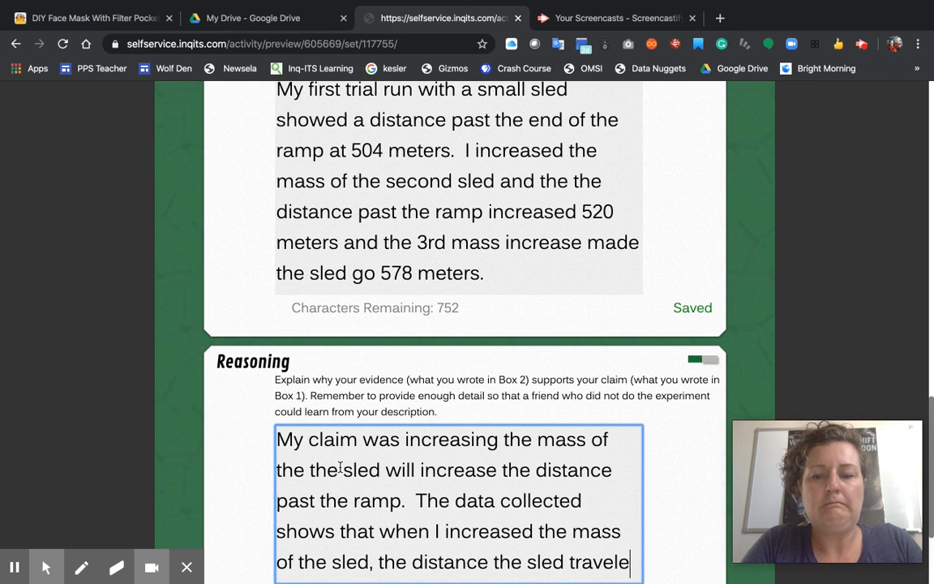
# Finish the second Reasoning sentence with "past the ramp increase."
pyautogui.write('d past the ')
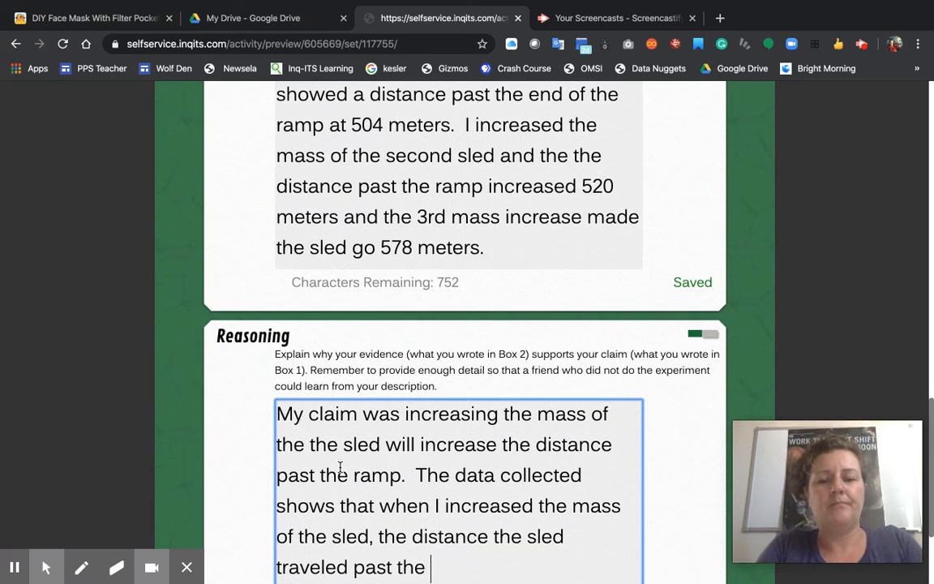
pyautogui.write('rma')
pyautogui.press('BackSpace')
pyautogui.press('BackSpace')
pyautogui.write('am')
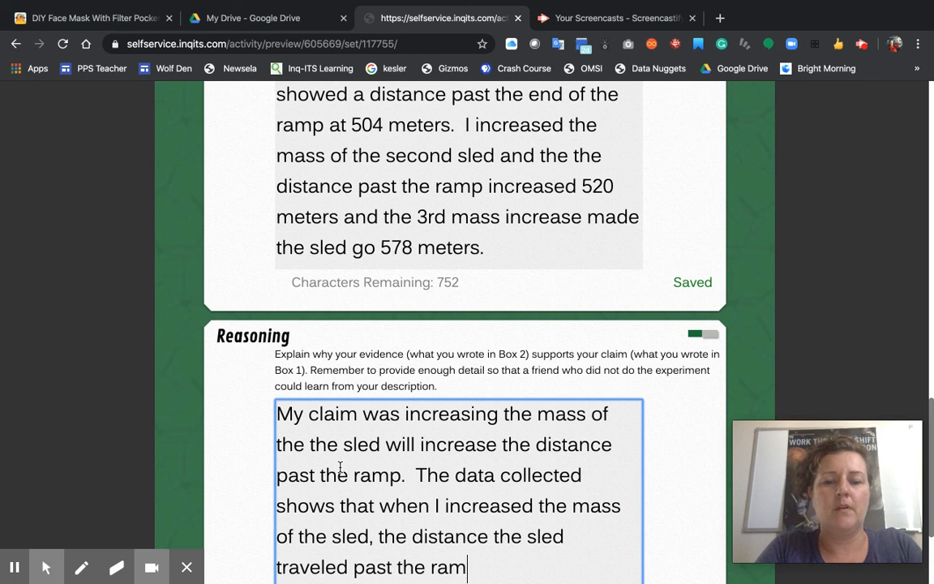
pyautogui.write('rease.')
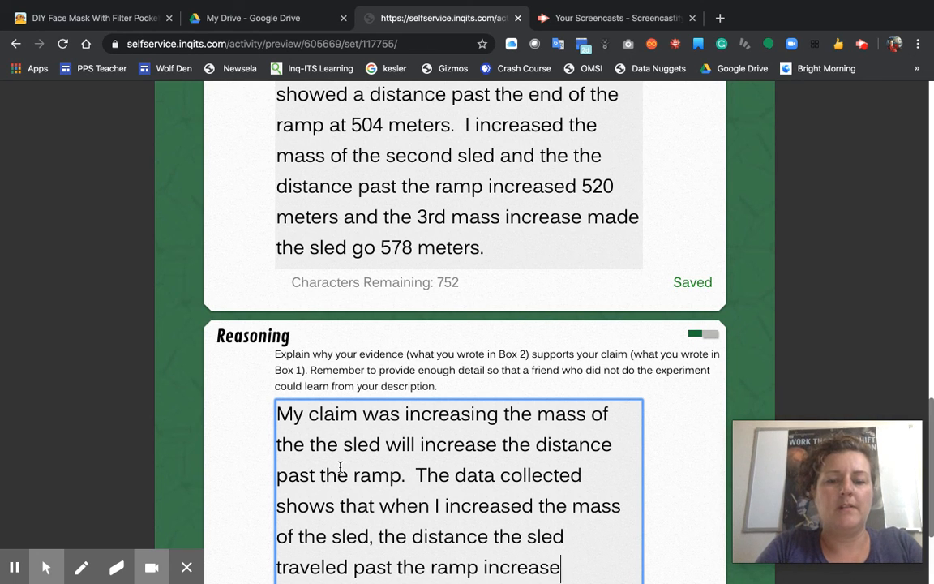
# Check that the claim, evidence and reasoning answers are saved, and submit the finished activity
pyautogui.scroll(-3, 339, 468)
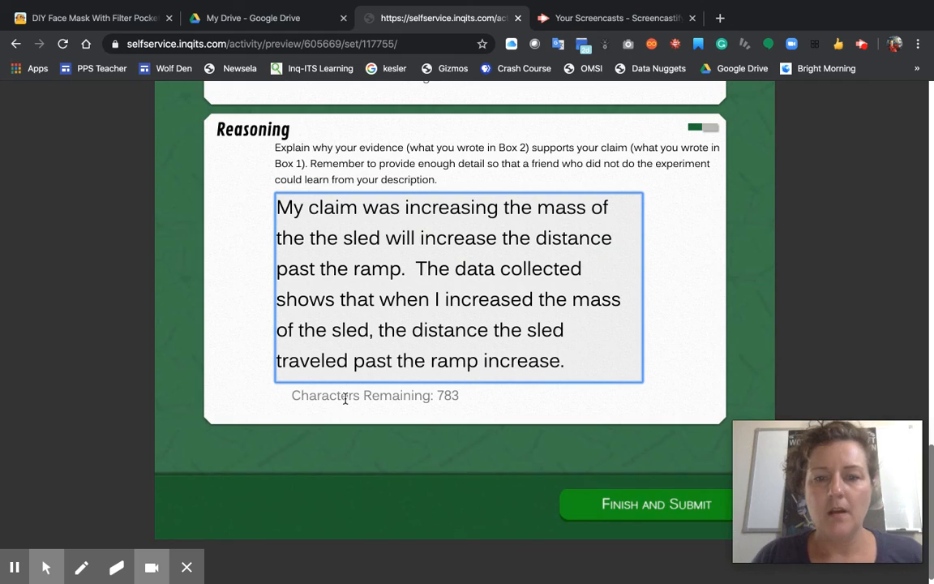
pyautogui.scroll(4, 337, 398)
pyautogui.scroll(12, 344, 398)
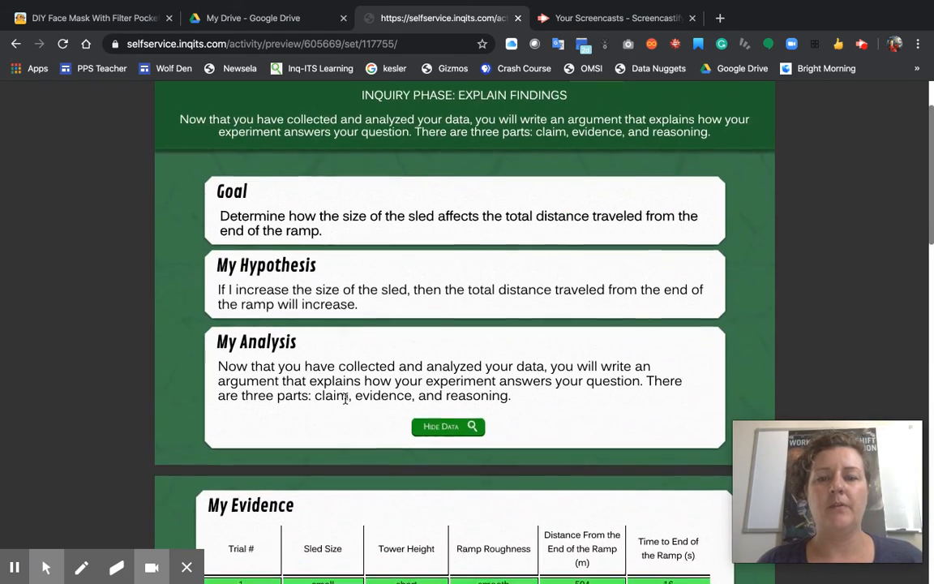
pyautogui.scroll(-12, 344, 398)
pyautogui.click(695, 173)
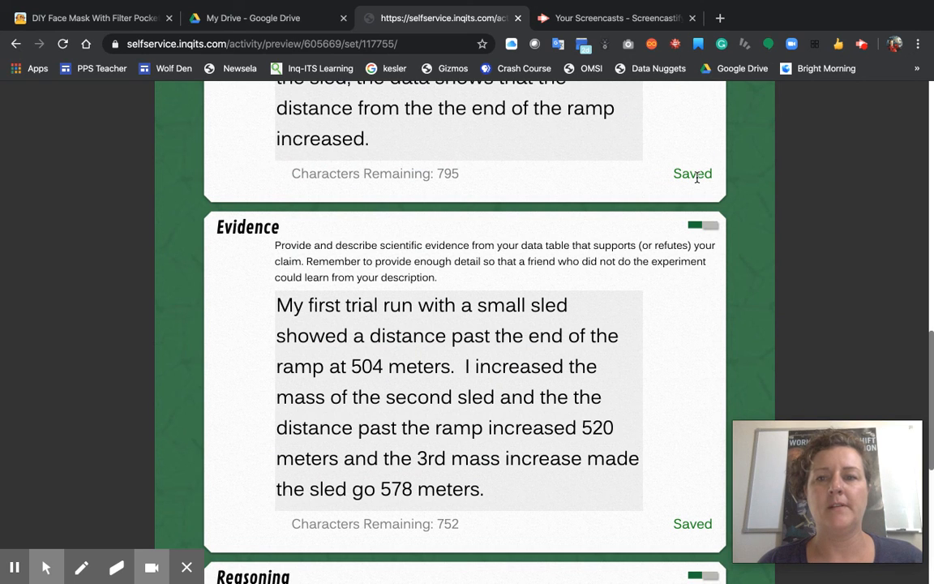
pyautogui.click(692, 169)
pyautogui.scroll(-5, 648, 482)
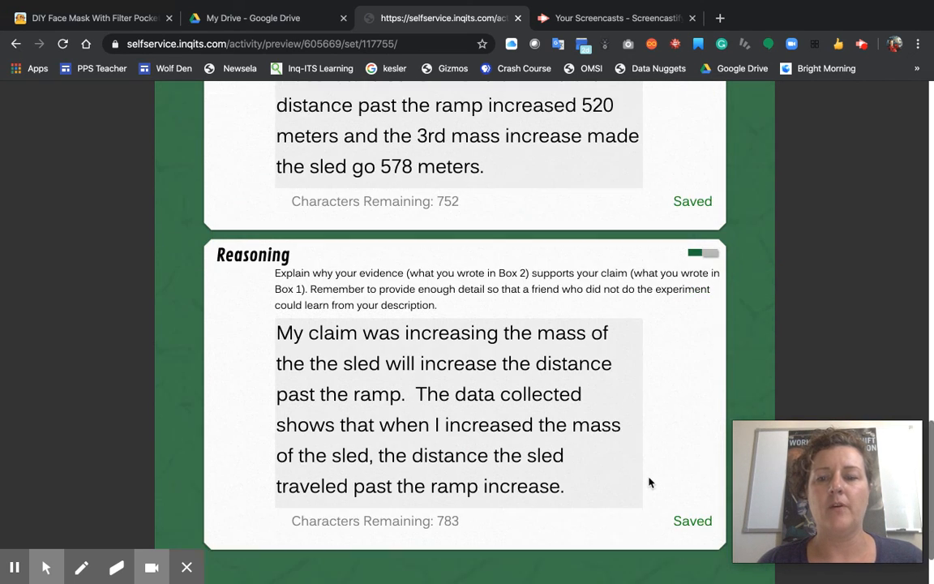
pyautogui.click(654, 516)
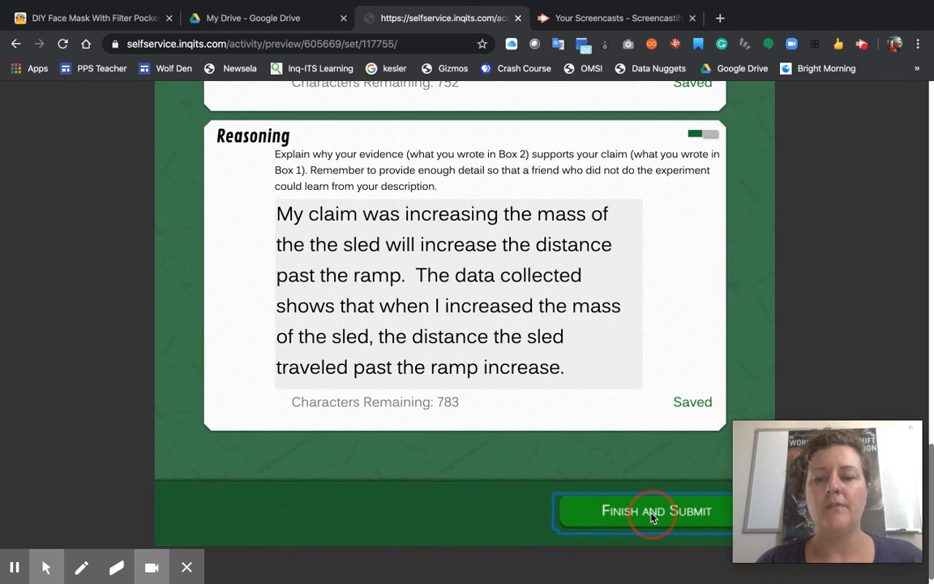